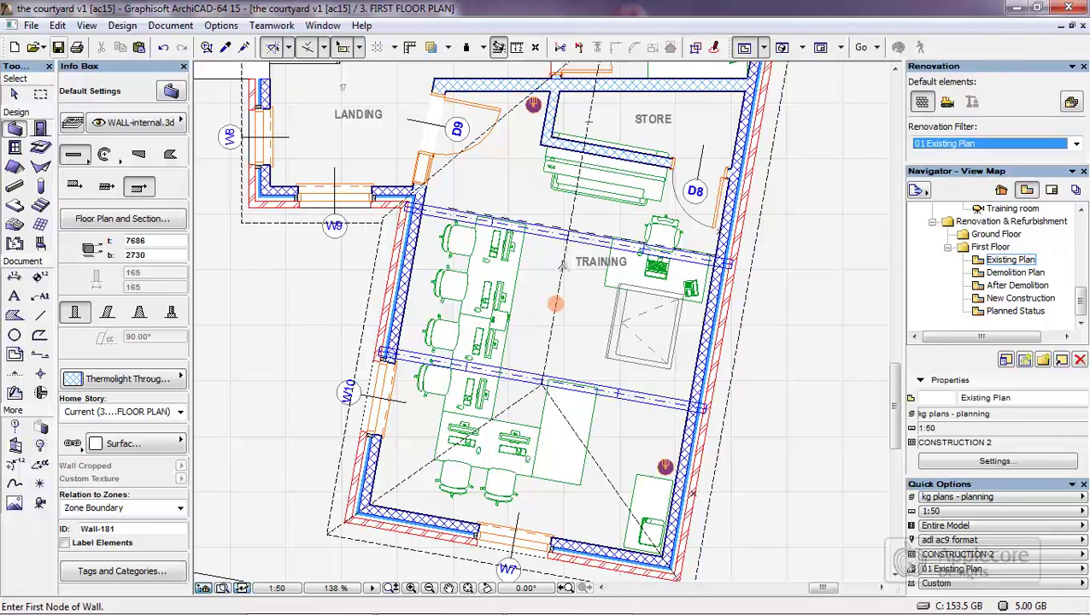
# Mark all the training-room furniture as To Be Demolished.
pyautogui.keyDown('shift'); pyautogui.click(634, 187); pyautogui.keyUp('shift')
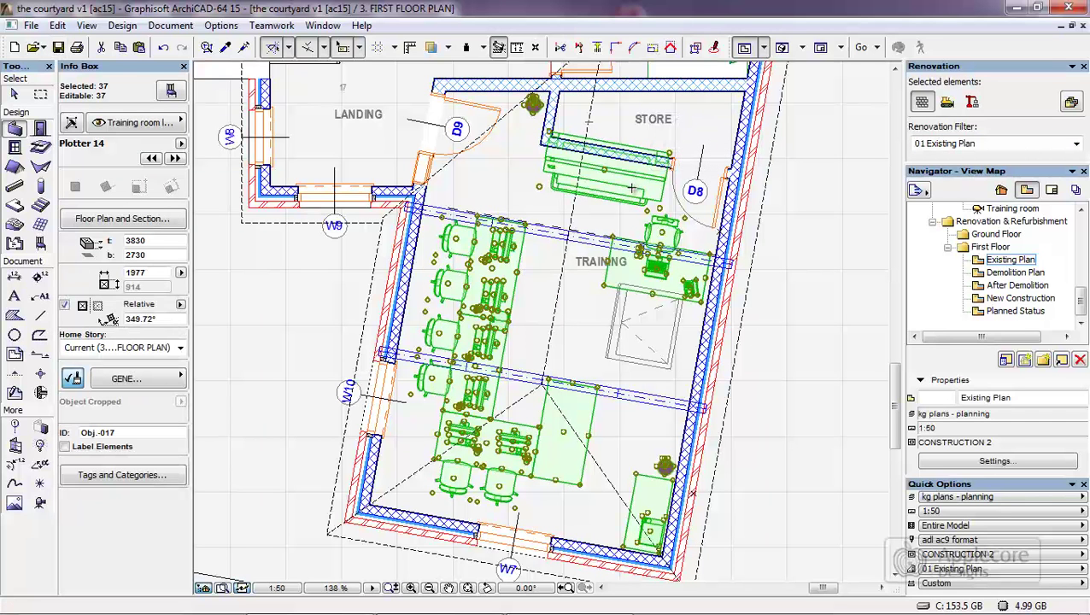
pyautogui.click(947, 102)
pyautogui.press('Escape')
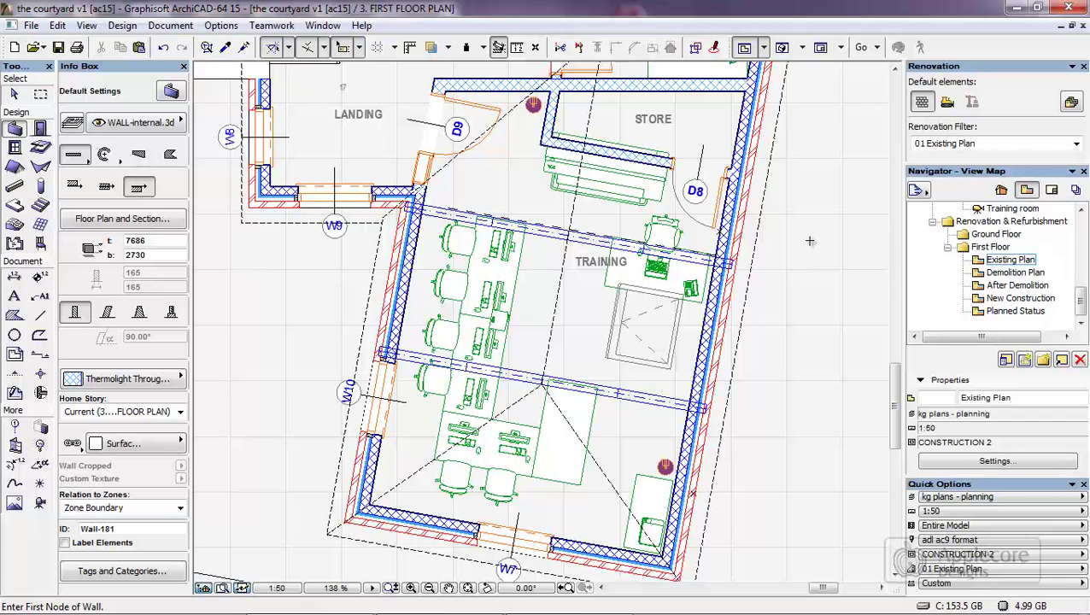
# Switch the renovation filter to 02 Demolition Plan, then to 03 After Demolition.
pyautogui.click(951, 144)
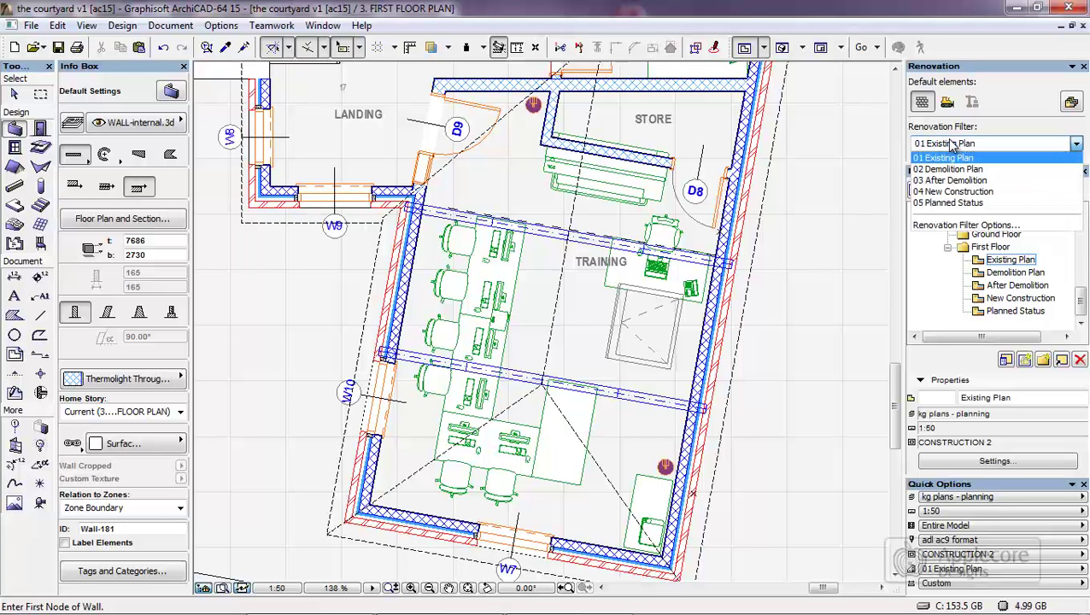
pyautogui.click(955, 169)
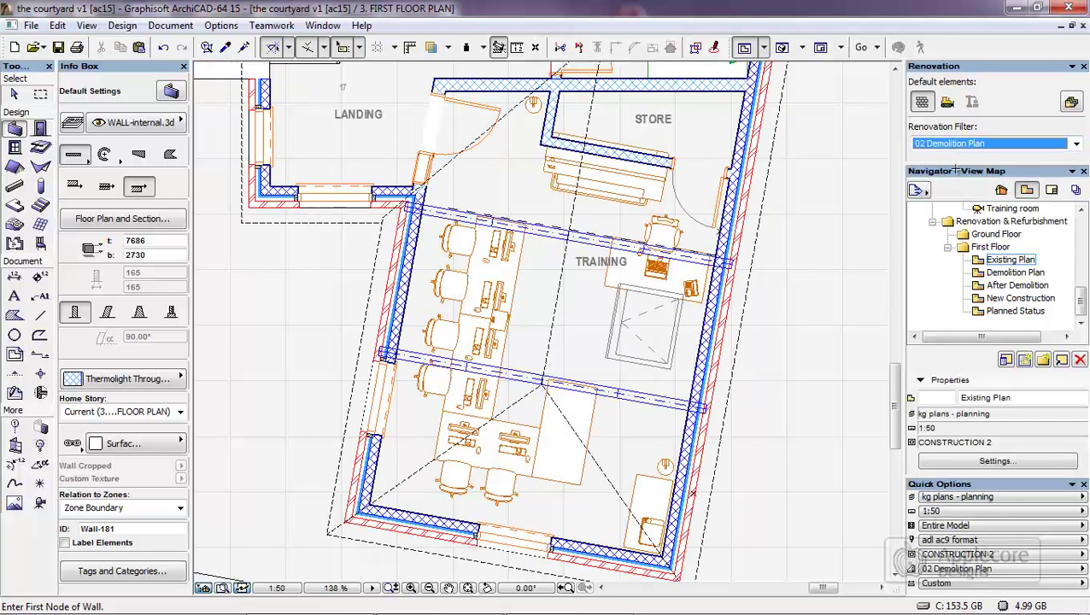
pyautogui.click(954, 144)
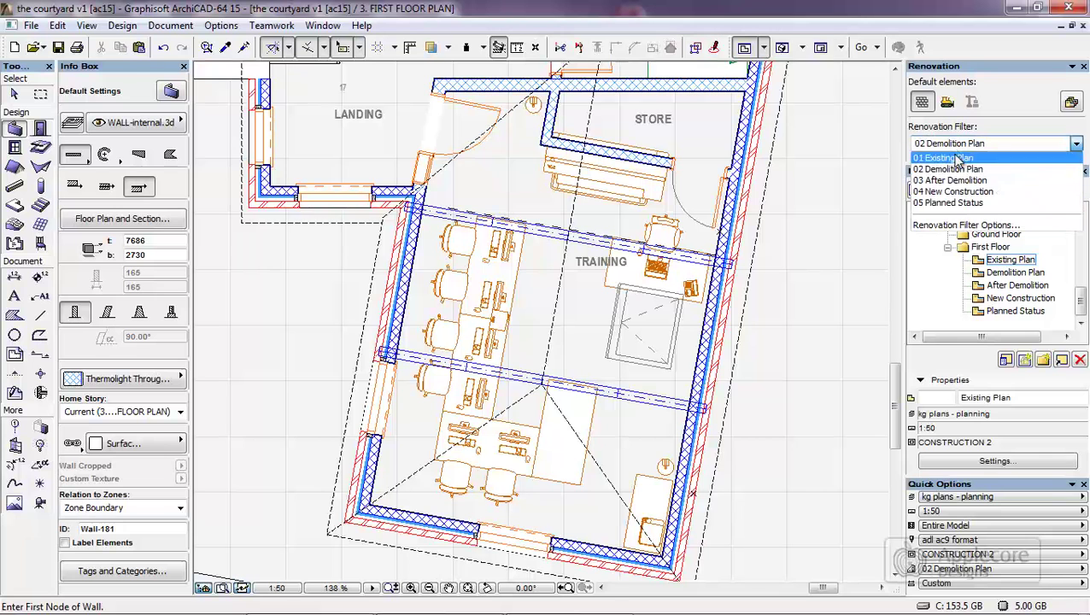
pyautogui.click(950, 181)
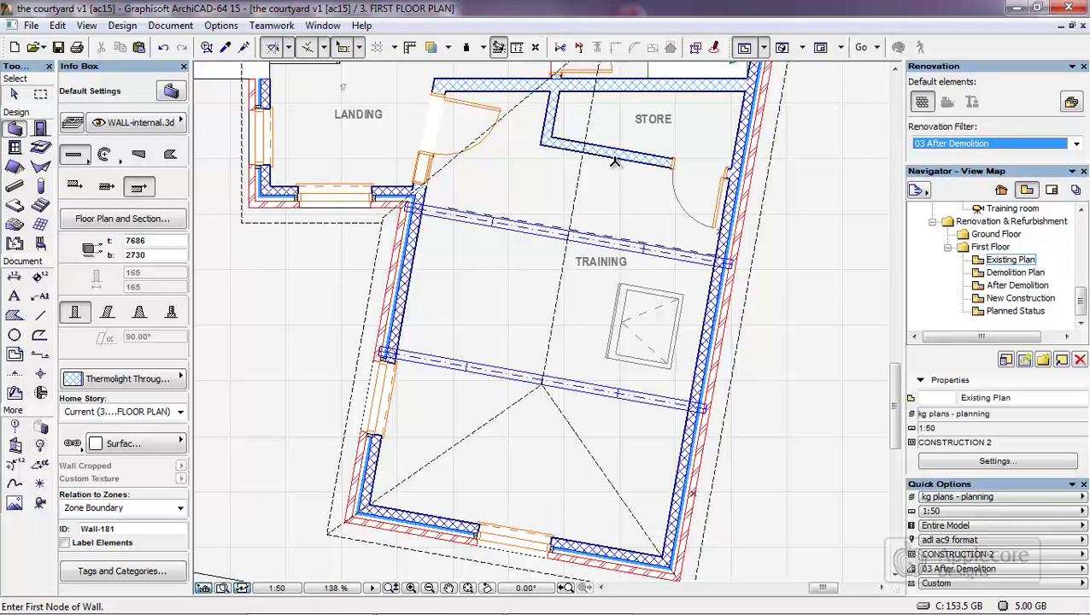
# Draw a wall inside the store and give it New renovation status.
pyautogui.click(645, 161)
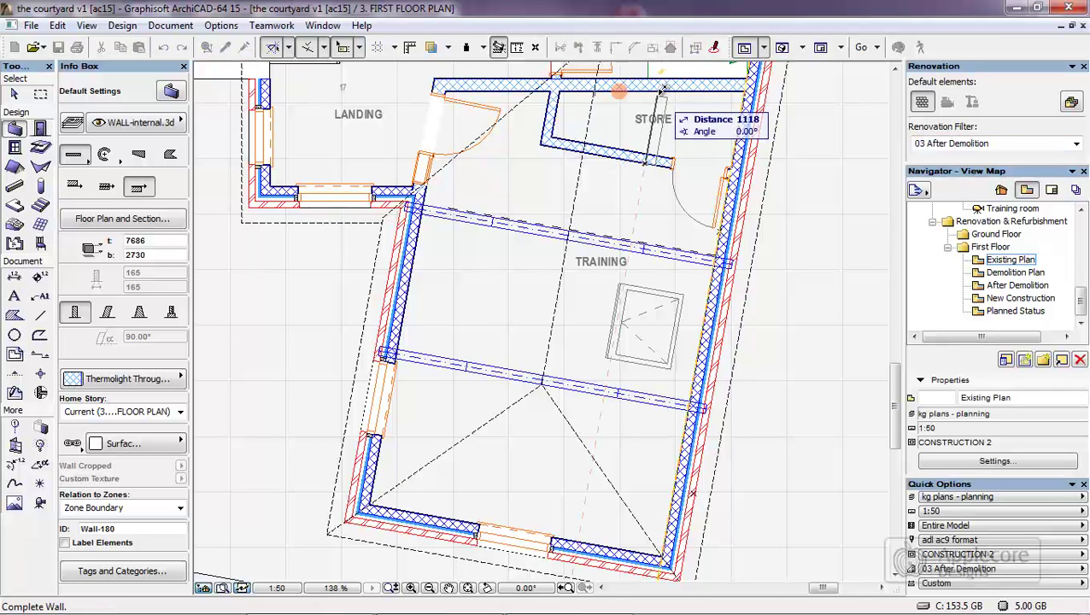
pyautogui.click(662, 89)
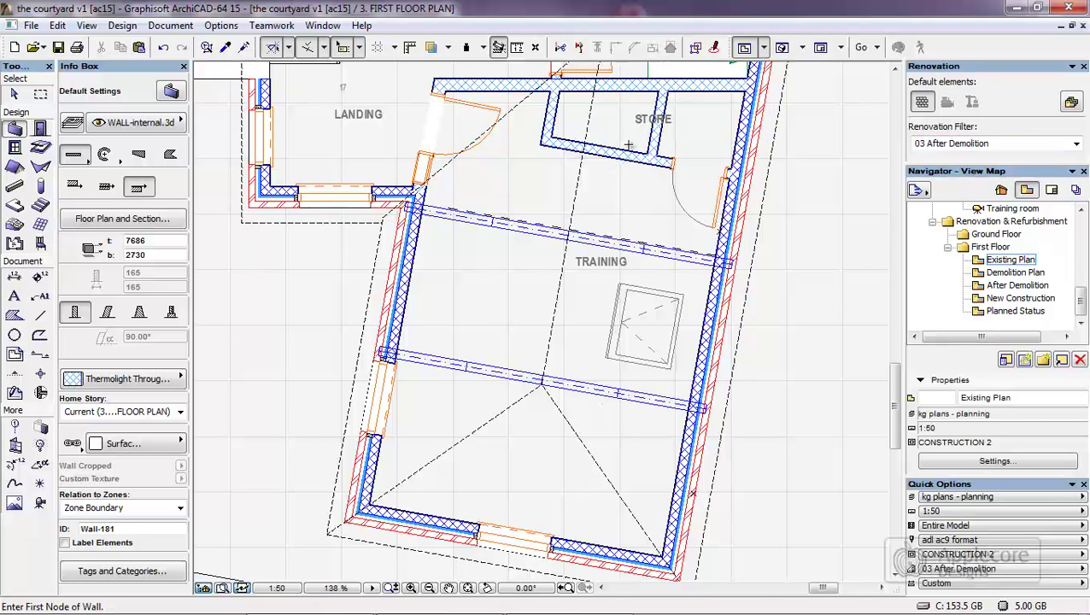
pyautogui.keyDown('shift'); pyautogui.click(656, 134); pyautogui.keyUp('shift')
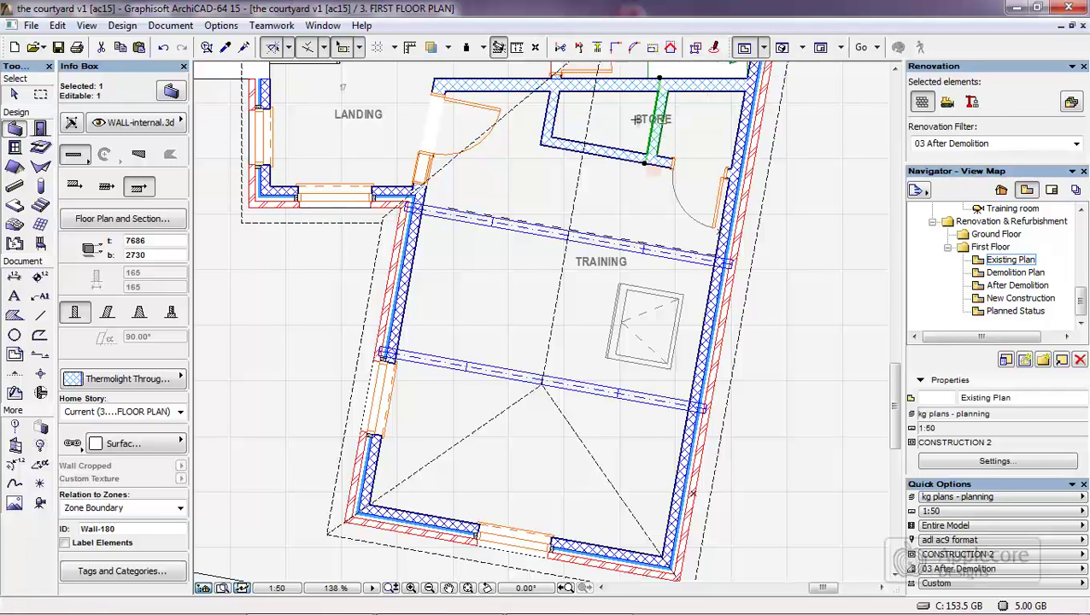
pyautogui.click(974, 101)
# Under 04 New Construction, draw a training-room cross wall and a wall down from the store.
pyautogui.click(991, 144)
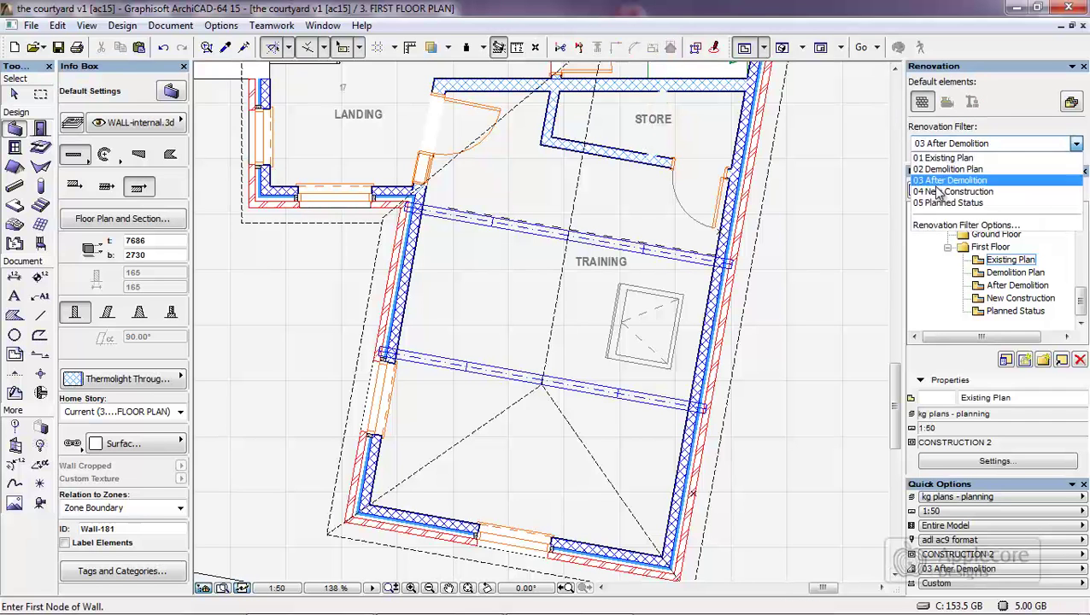
pyautogui.click(940, 191)
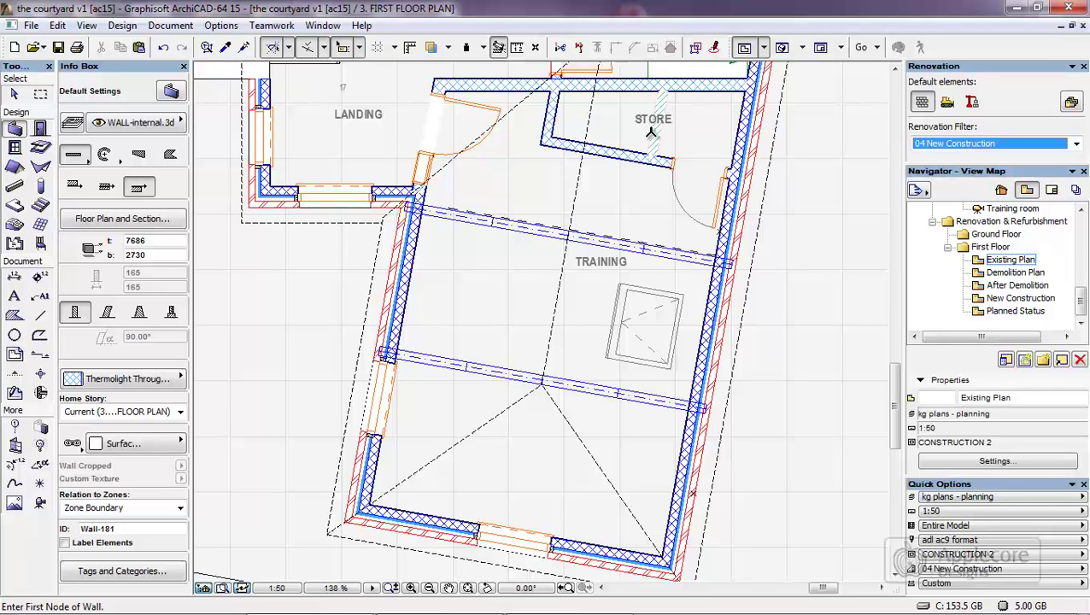
pyautogui.click(401, 325)
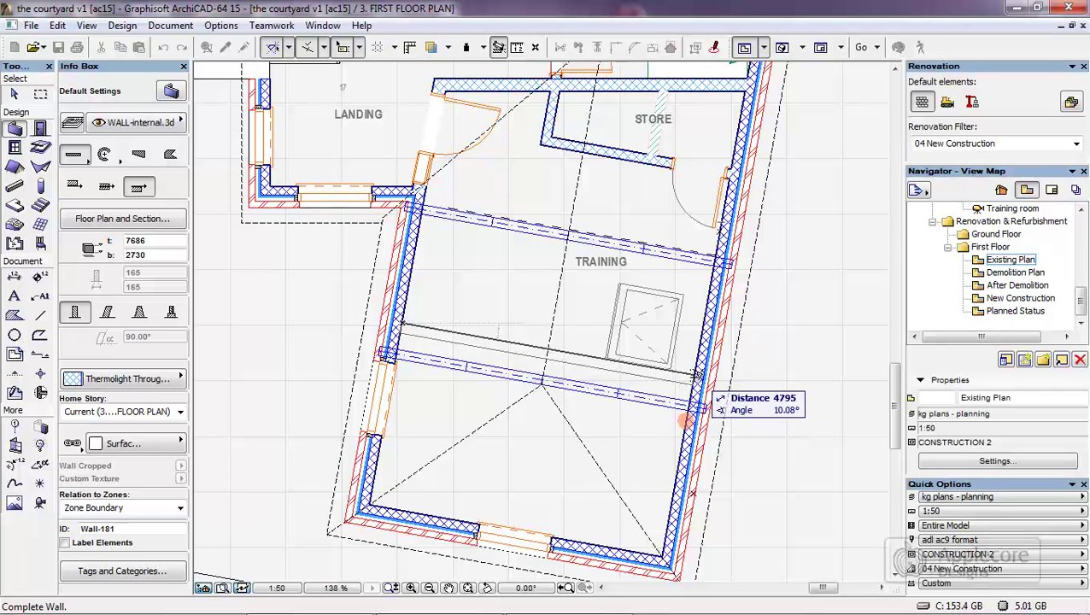
pyautogui.click(697, 375)
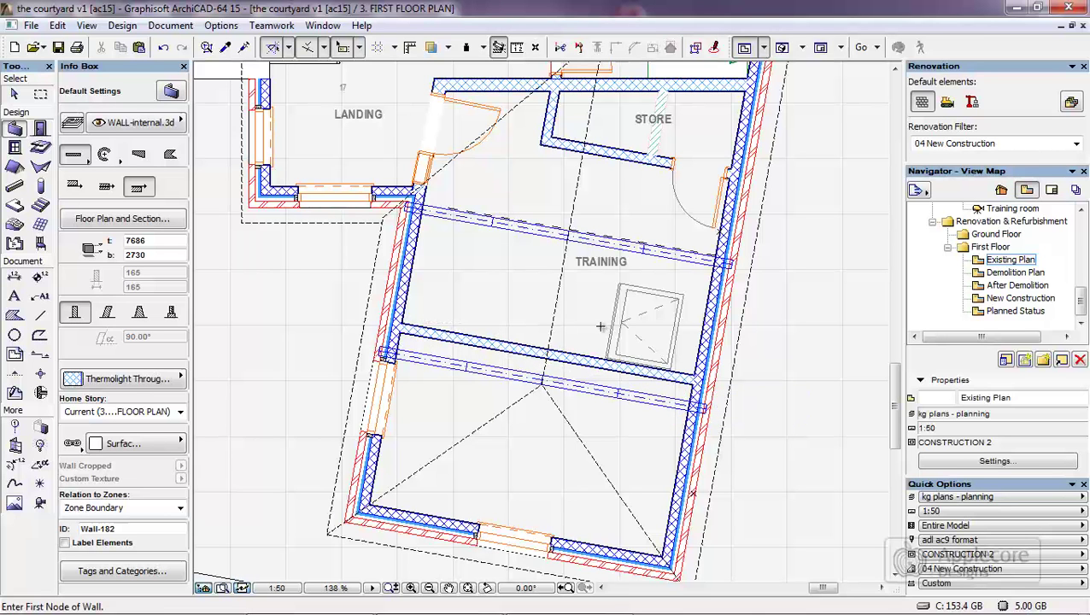
pyautogui.click(589, 146)
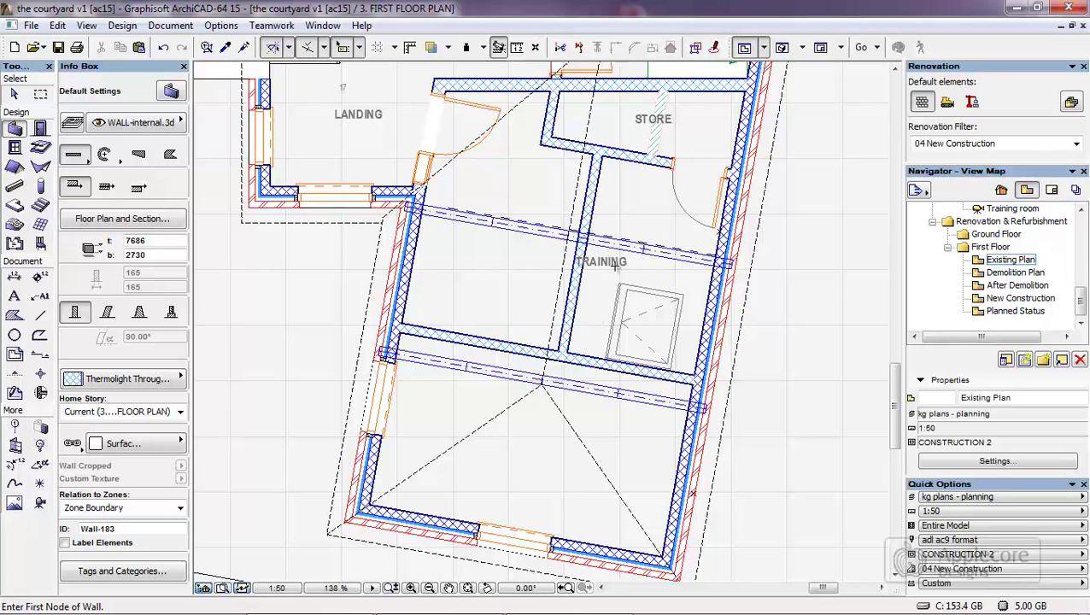
# Move one end of the store's lower wall to its new position.
pyautogui.keyDown('shift'); pyautogui.click(619, 156); pyautogui.keyUp('shift')
pyautogui.click(615, 158)
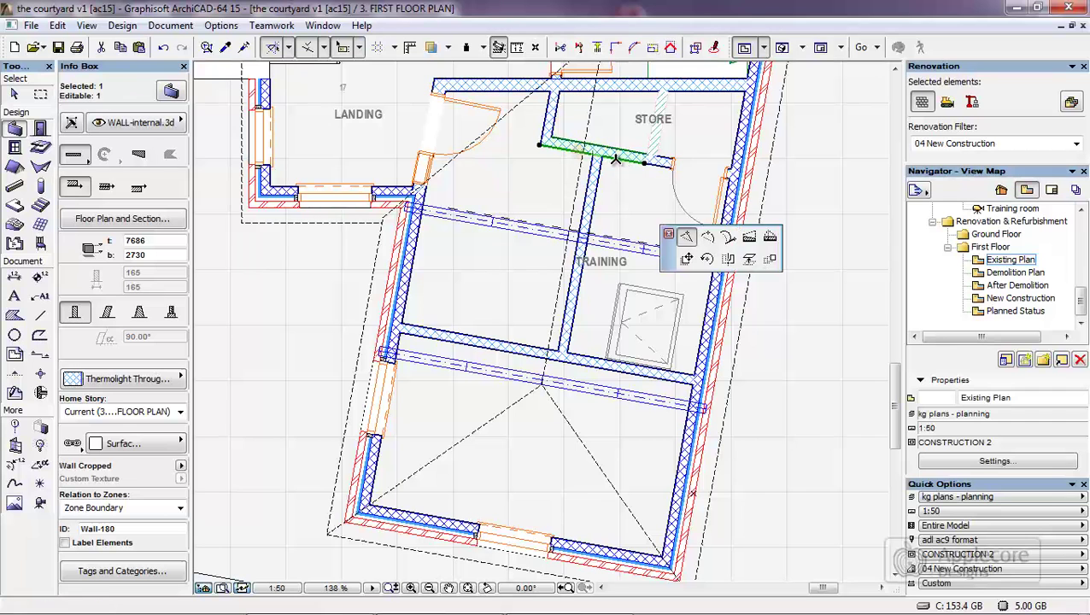
pyautogui.click(686, 236)
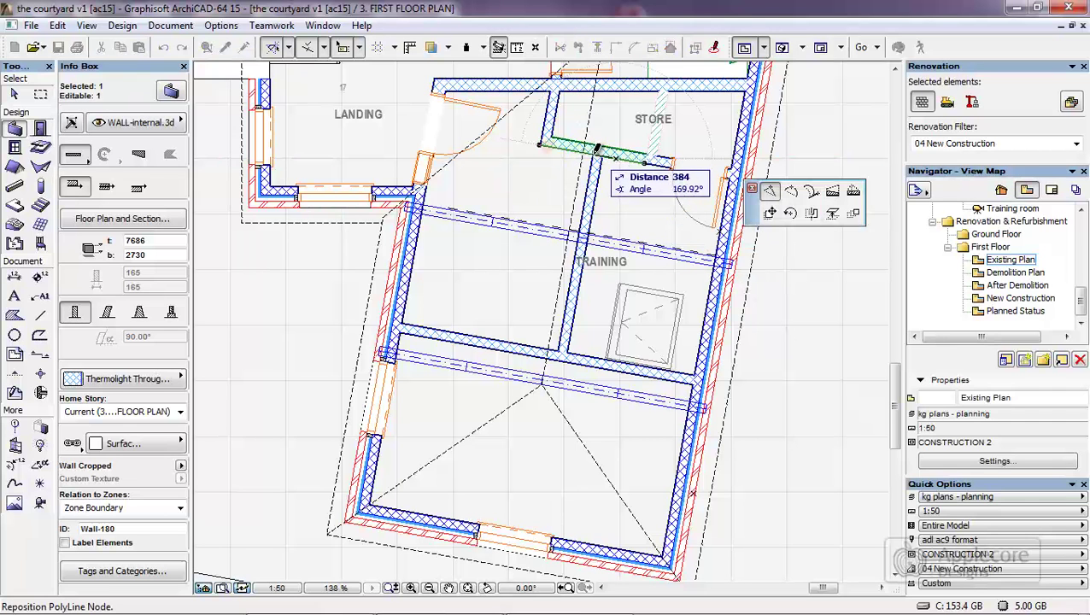
pyautogui.click(598, 154)
pyautogui.press('Escape')
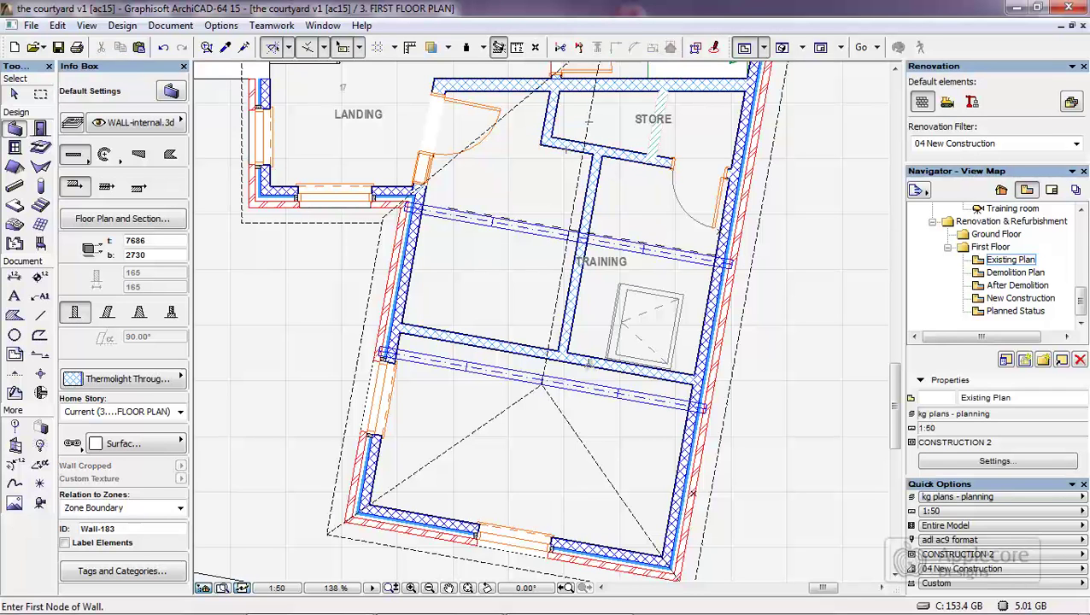
# Give the new cross wall and vertical wall New renovation status.
pyautogui.click(590, 362)
pyautogui.keyDown('shift'); pyautogui.click(573, 335); pyautogui.keyUp('shift')
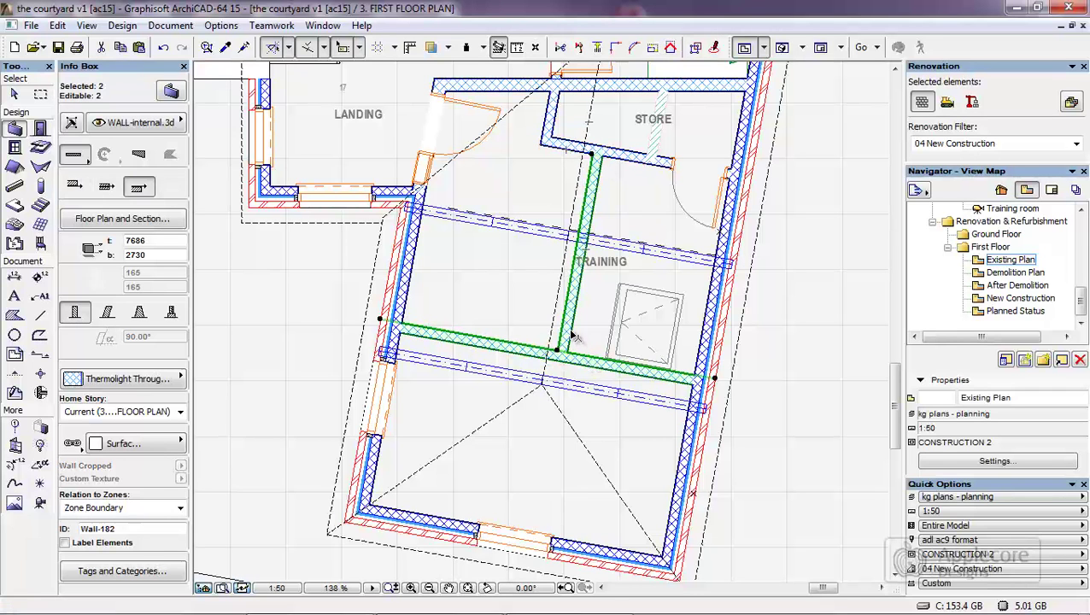
pyautogui.click(969, 103)
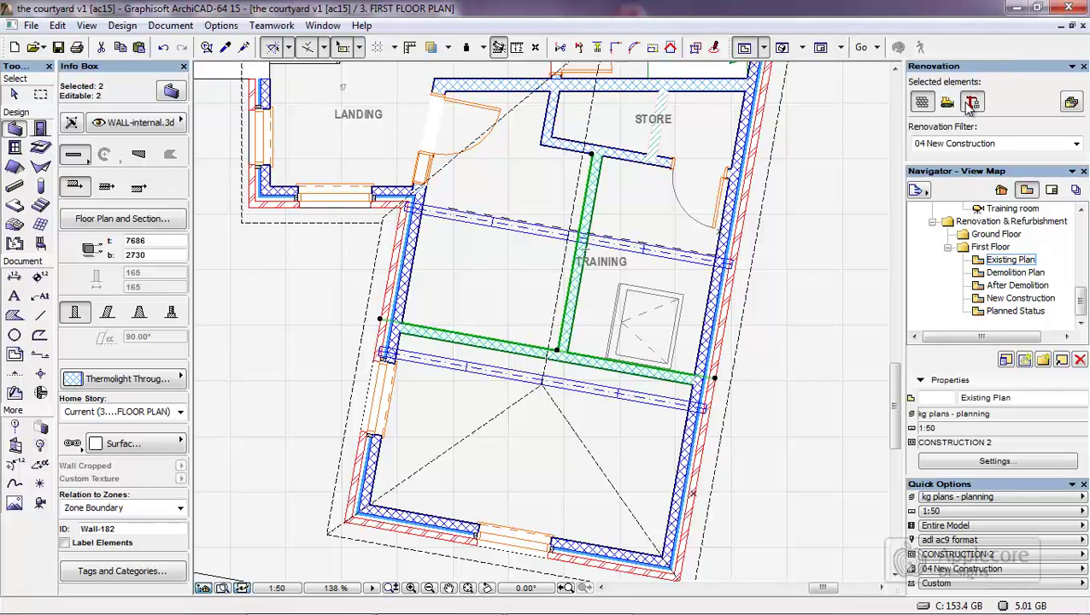
pyautogui.press('Escape')
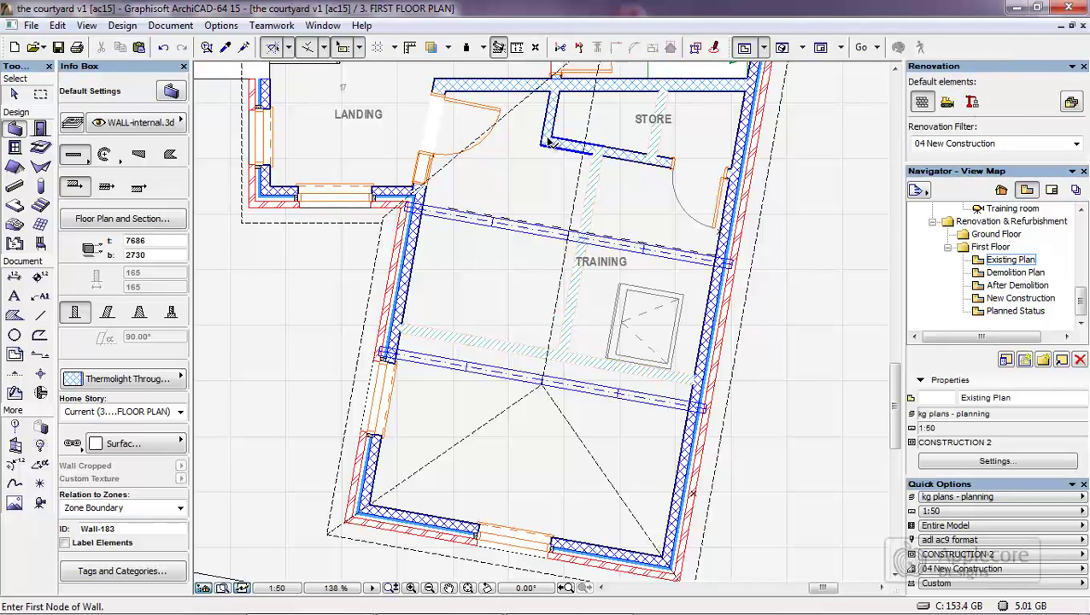
# Mark the store's two corner walls To Be Demolished and show 05 Planned Status.
pyautogui.click(559, 146)
pyautogui.keyDown('shift'); pyautogui.click(548, 113); pyautogui.keyUp('shift')
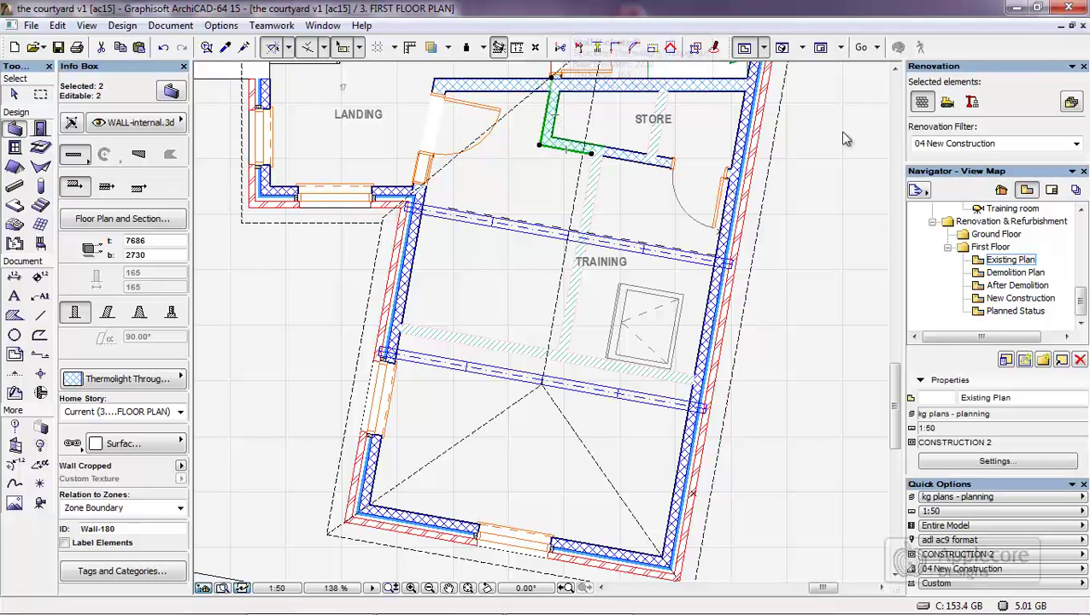
pyautogui.click(953, 103)
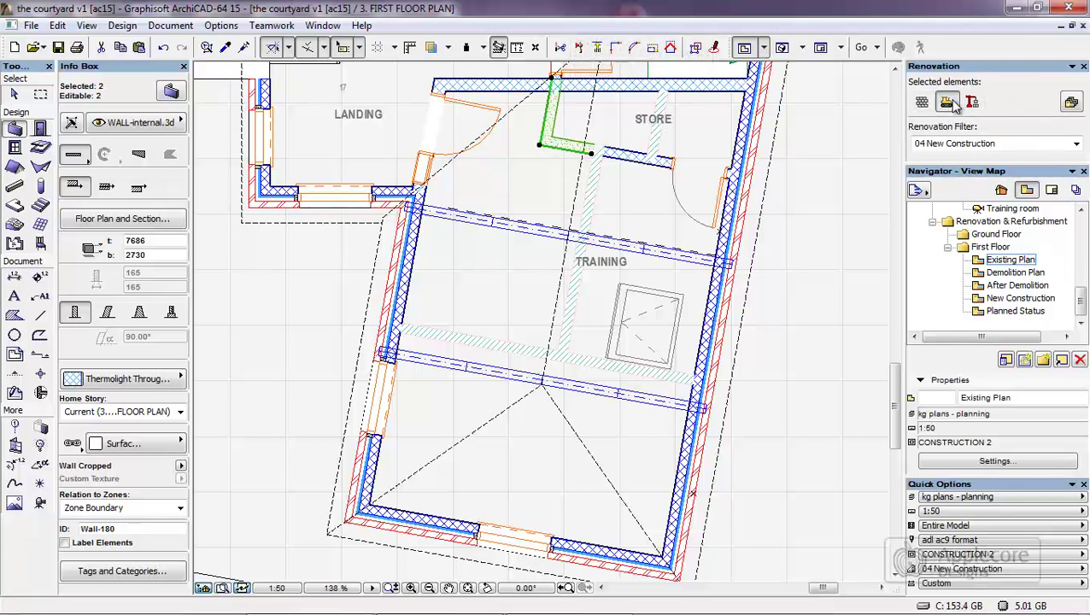
pyautogui.click(945, 143)
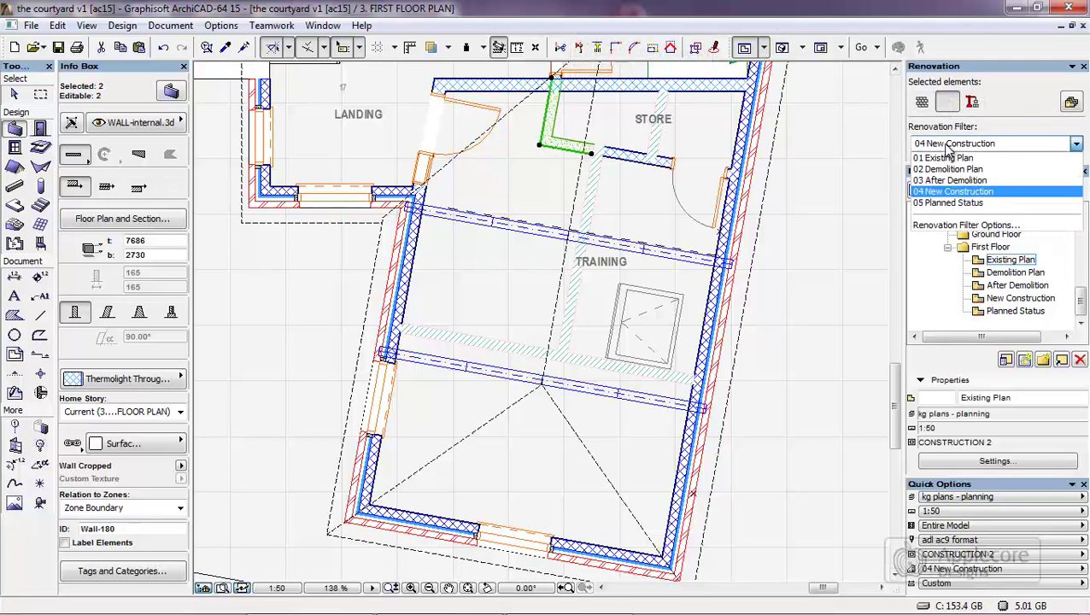
pyautogui.click(944, 202)
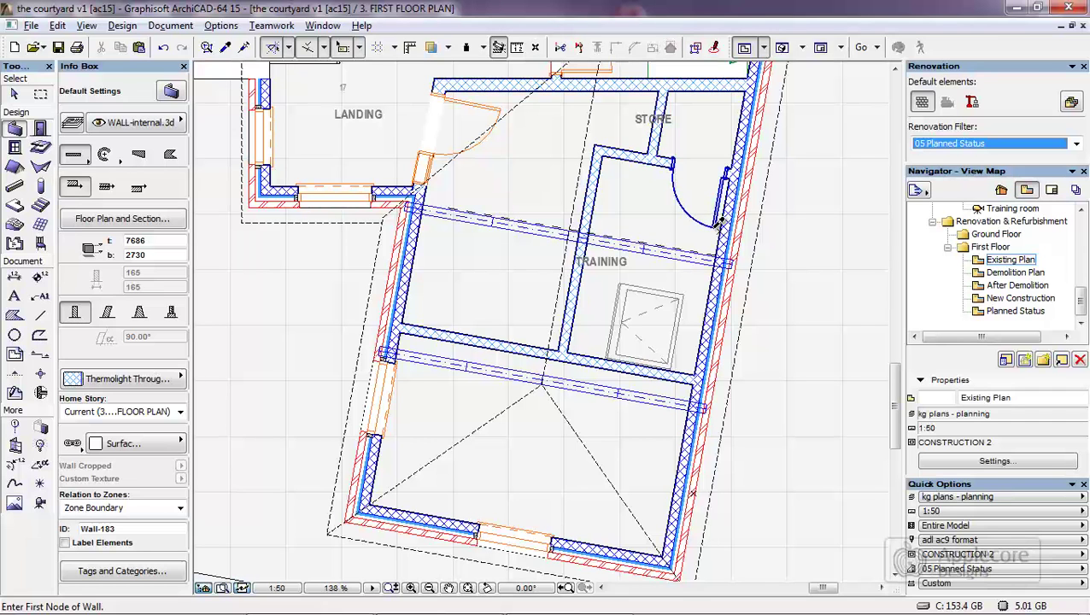
# Place doors D8 in the store wall, D9 in the training wall and D0 in the lower wall.
pyautogui.keyDown('alt'); pyautogui.click(720, 220); pyautogui.keyUp('alt')
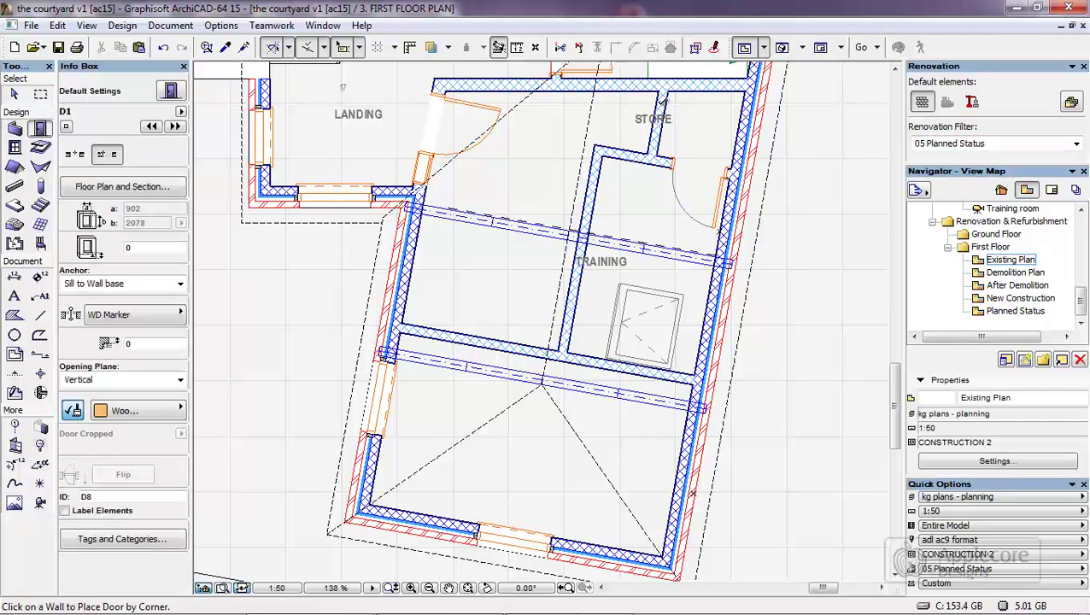
pyautogui.click(646, 162)
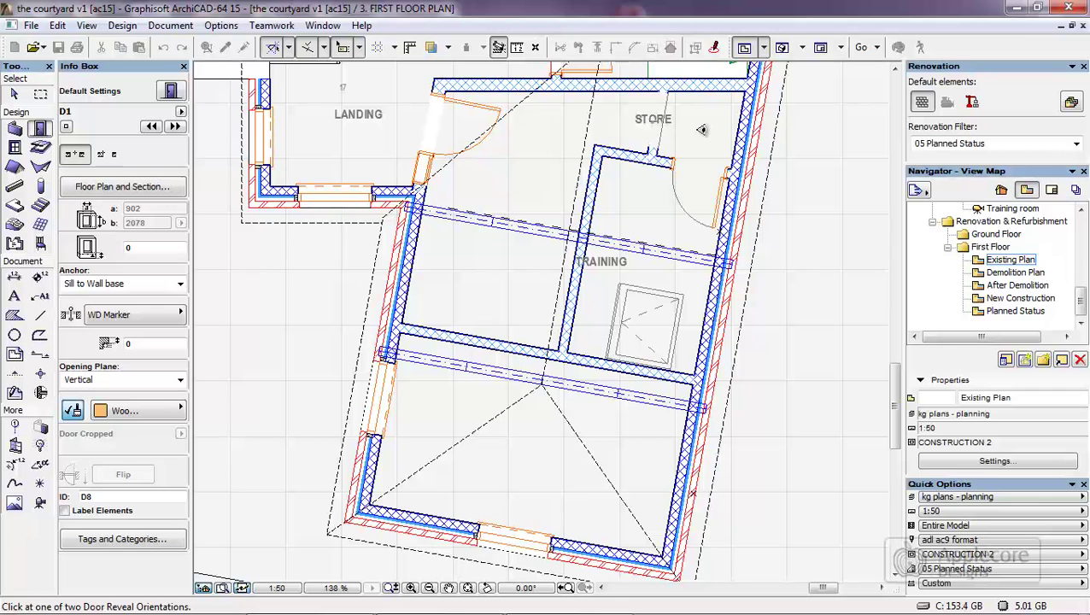
pyautogui.click(740, 101)
pyautogui.click(592, 181)
pyautogui.click(615, 199)
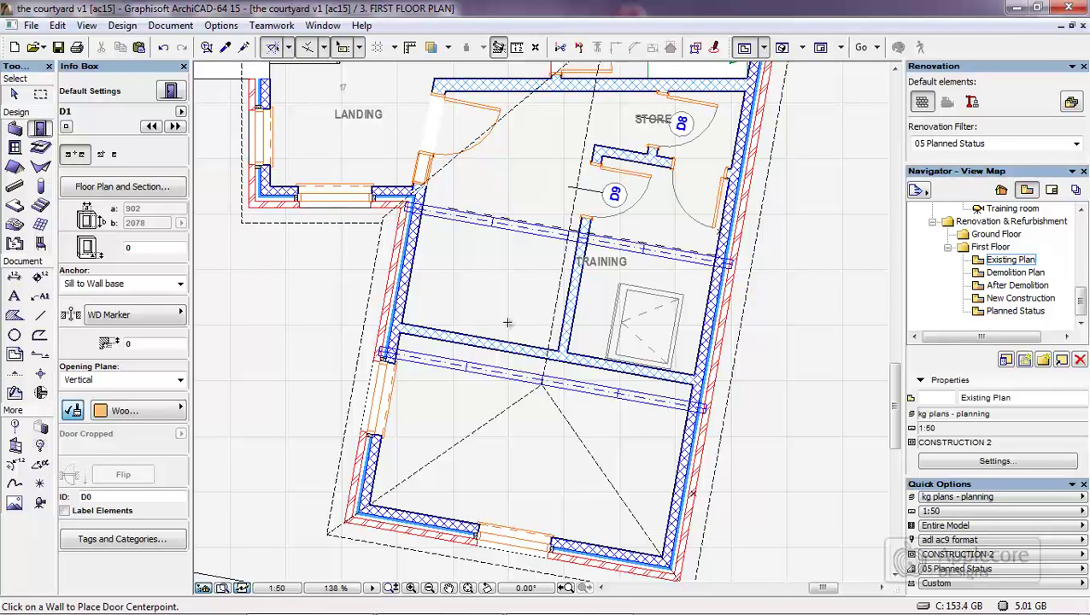
pyautogui.click(409, 331)
pyautogui.click(490, 395)
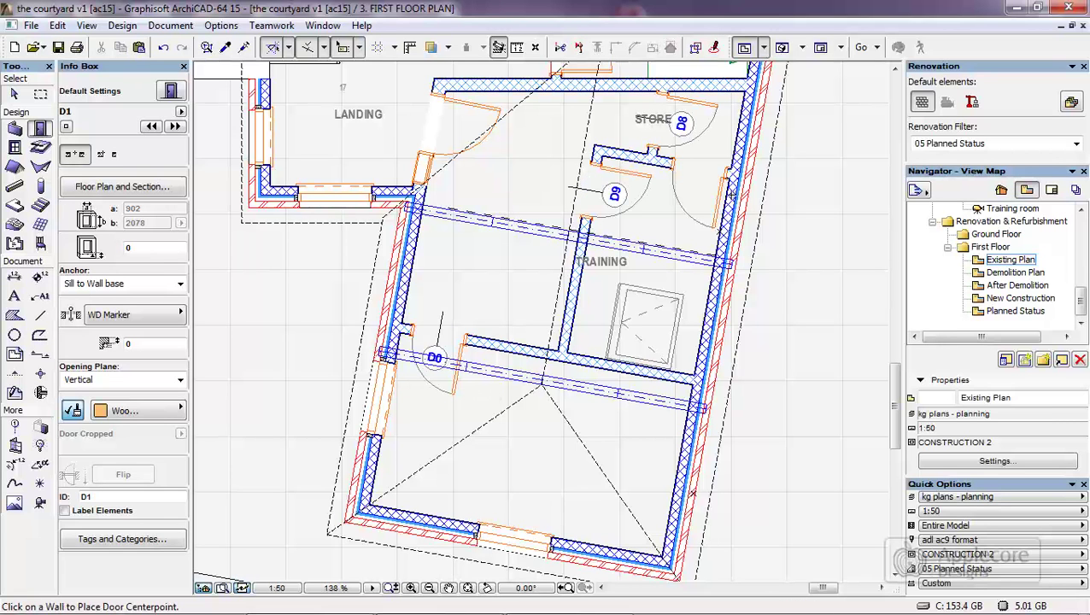
# Set the store's outer-wall door to Demolished status.
pyautogui.scroll(1, 741, 159)
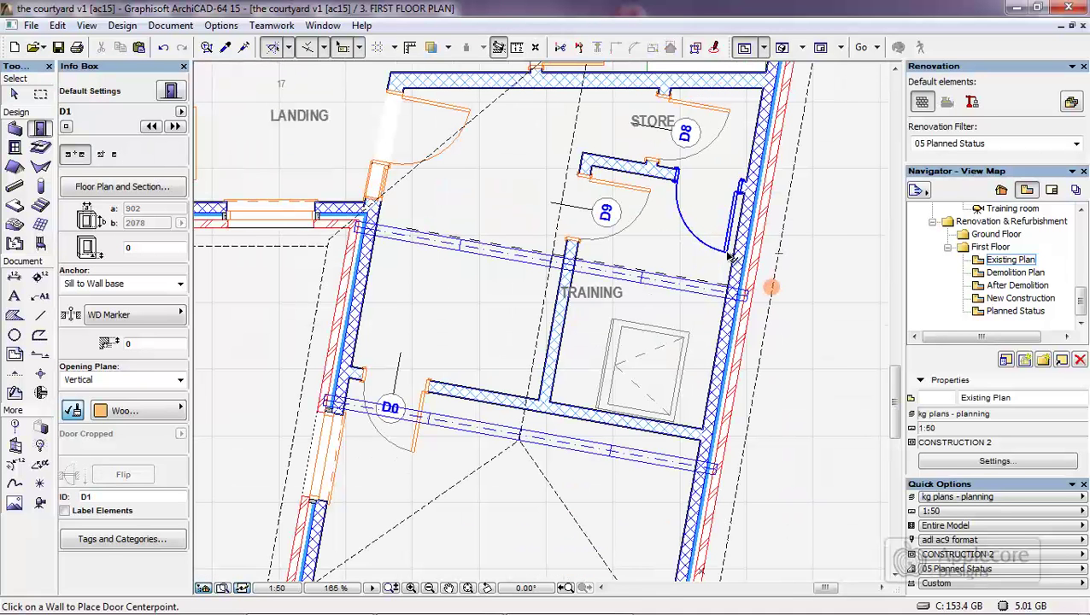
pyautogui.keyDown('shift'); pyautogui.click(736, 220); pyautogui.keyUp('shift')
pyautogui.click(948, 102)
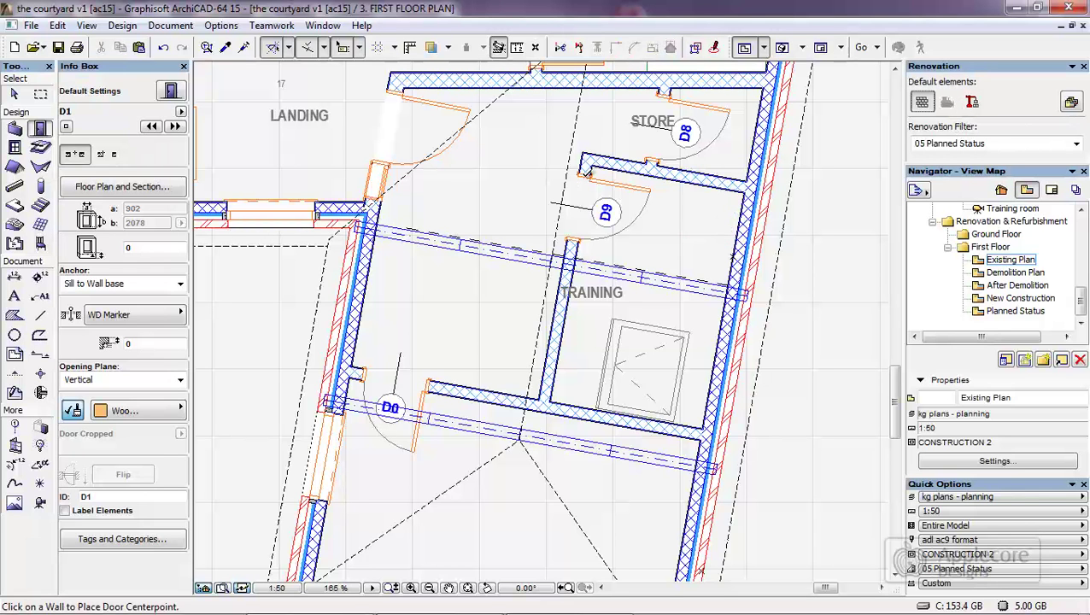
pyautogui.moveTo(619, 187); pyautogui.dragTo(609, 196, button='middle')
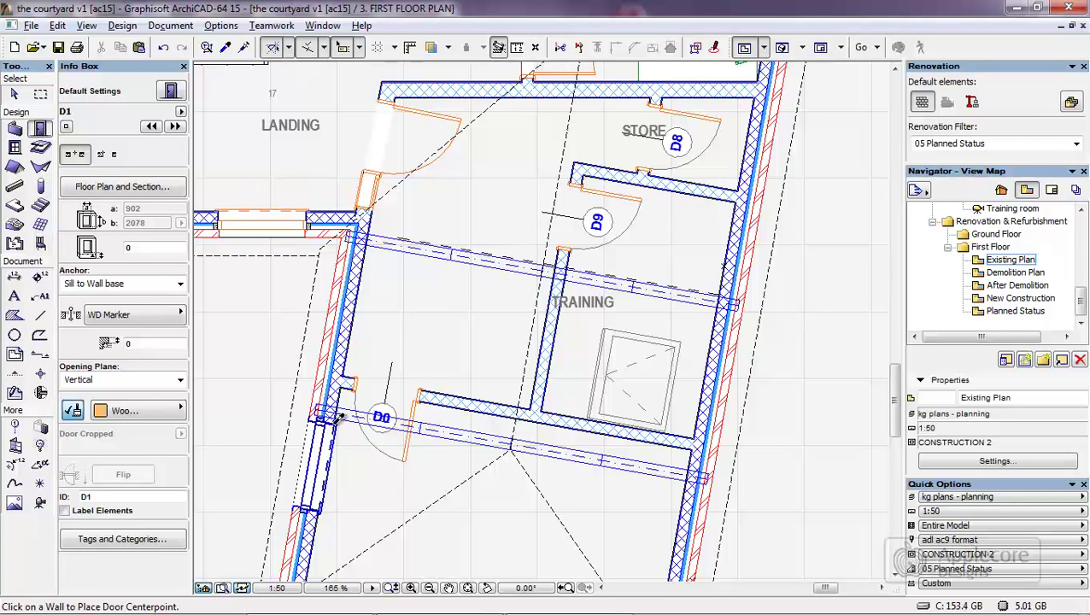
# Place 1200 × 1500 direct-glazed window W10 in the left wall with New status.
pyautogui.keyDown('alt'); pyautogui.click(339, 417); pyautogui.keyUp('alt')
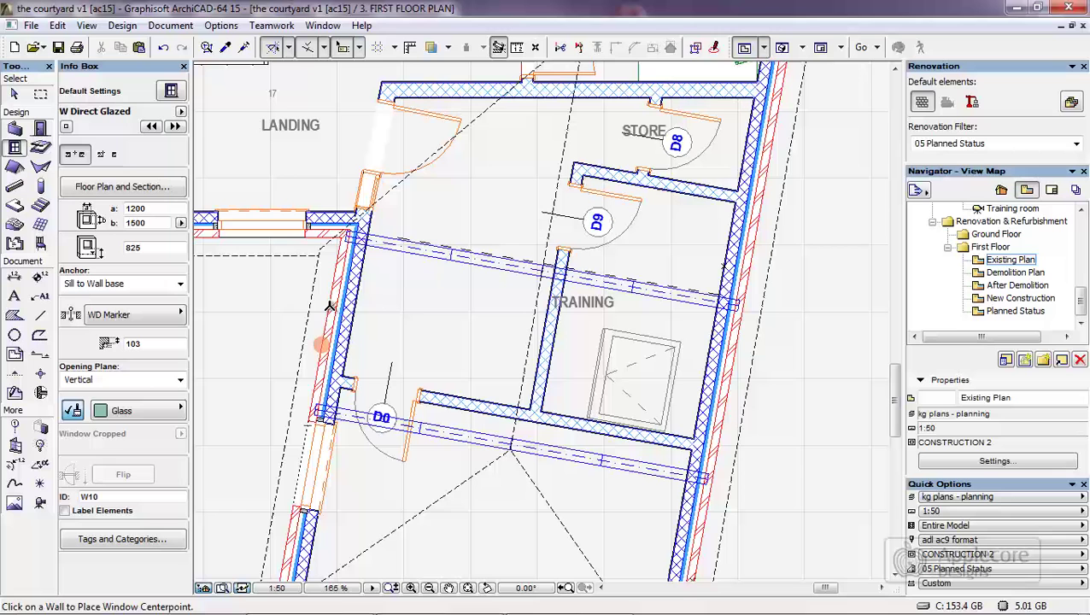
pyautogui.click(329, 306)
pyautogui.click(278, 297)
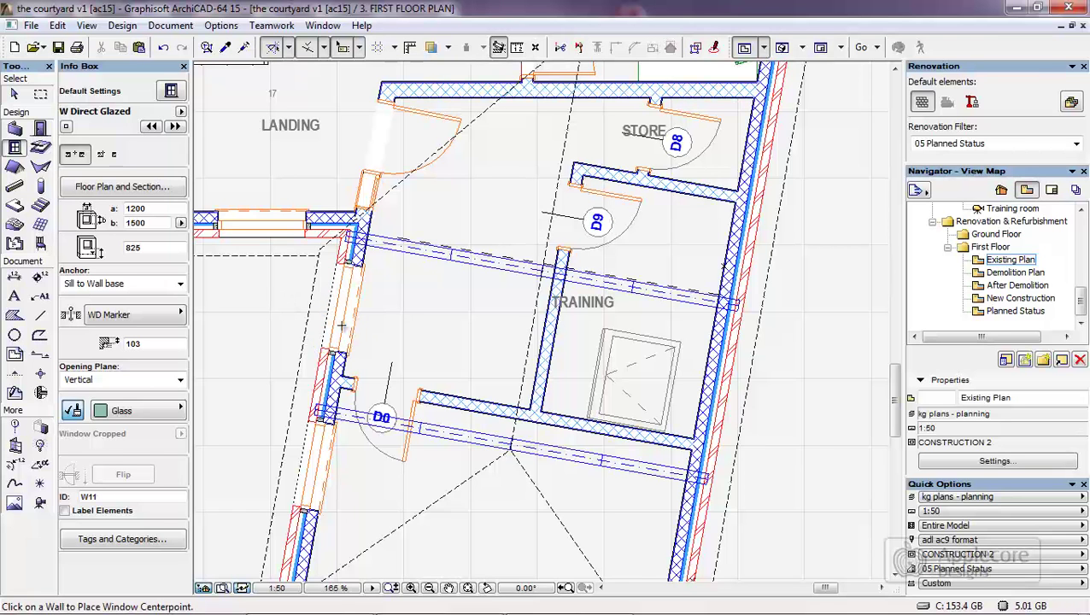
pyautogui.keyDown('shift'); pyautogui.click(348, 356); pyautogui.keyUp('shift')
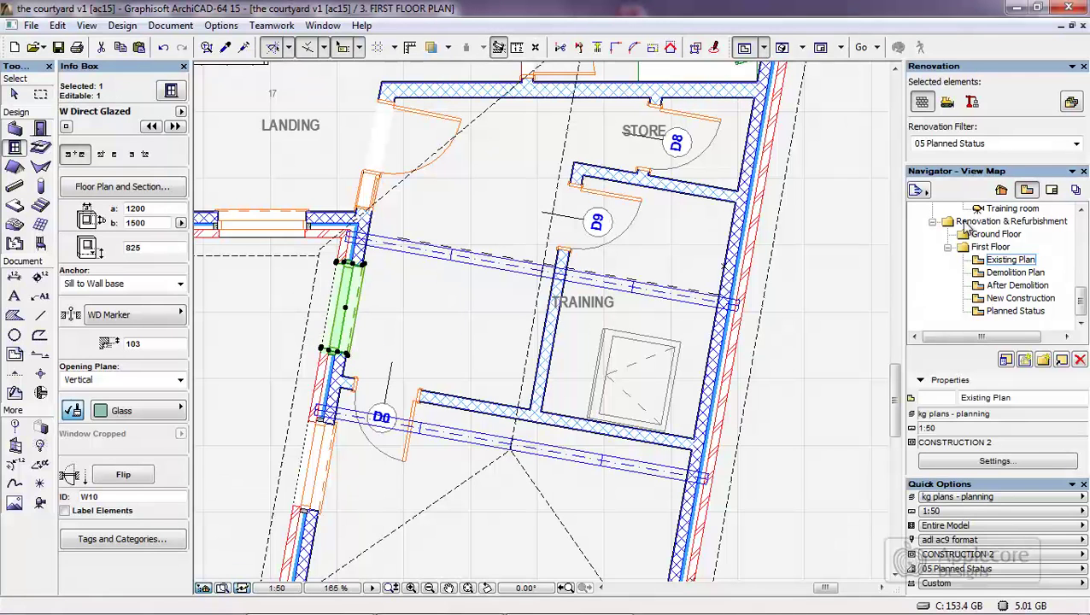
pyautogui.click(974, 102)
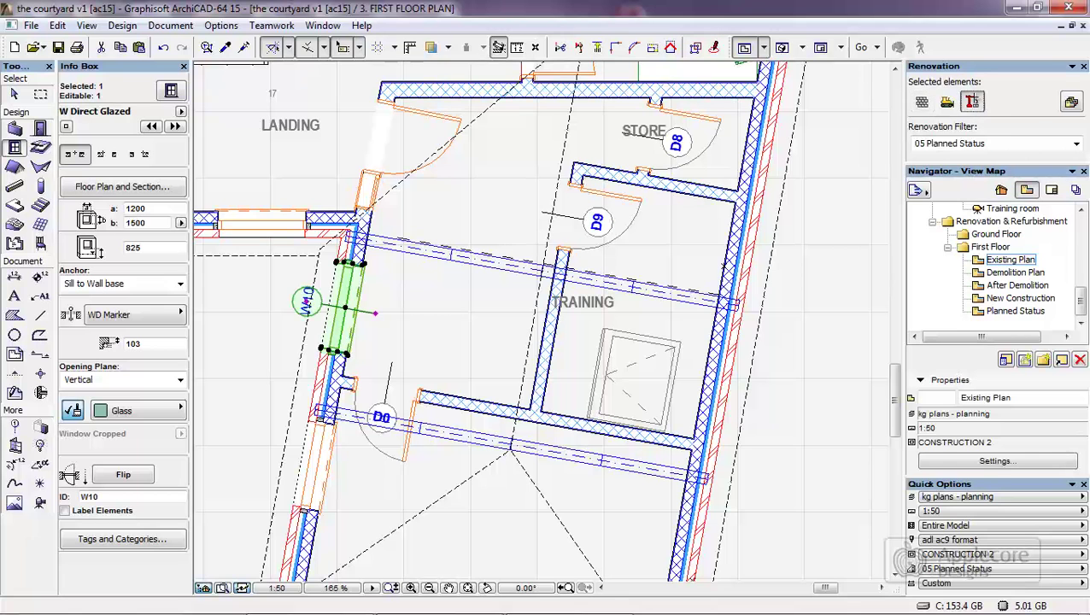
pyautogui.press('Escape')
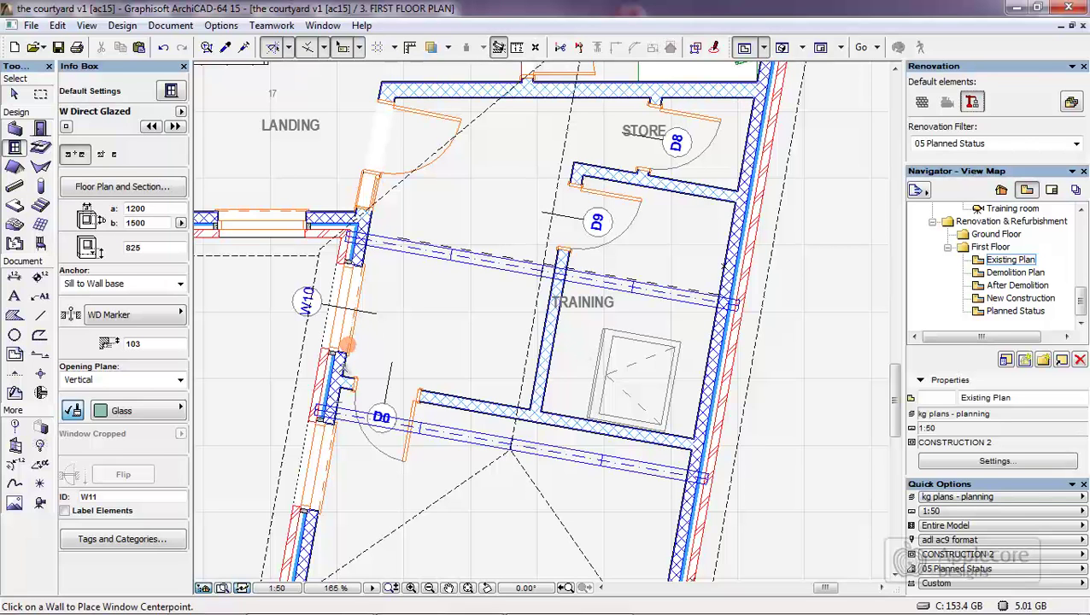
# Place window W11 in the training room's right wall along a guide line.
pyautogui.click(711, 373)
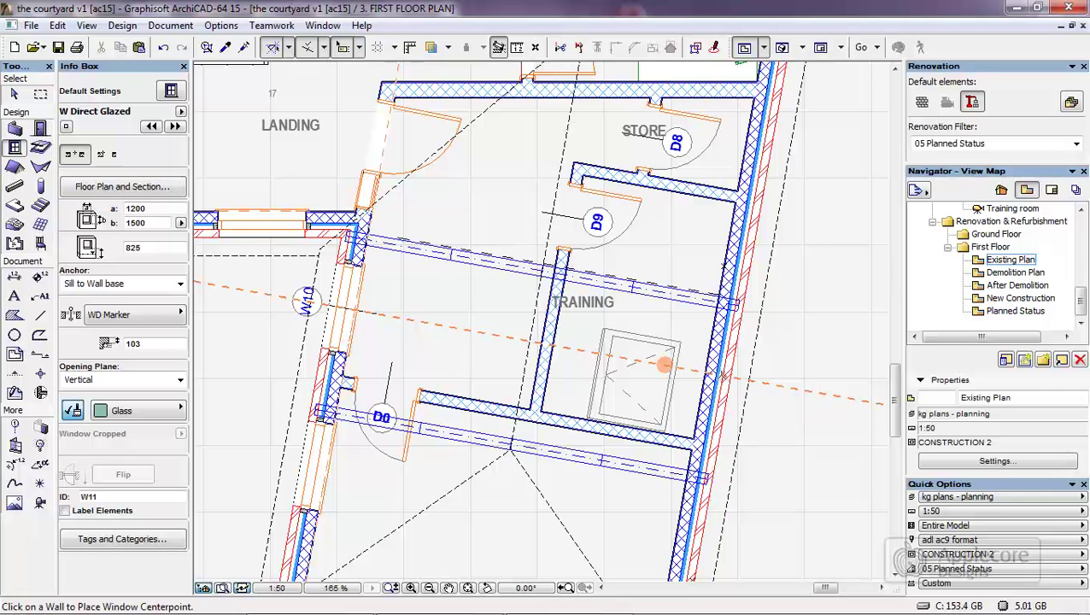
pyautogui.click(714, 373)
pyautogui.click(766, 380)
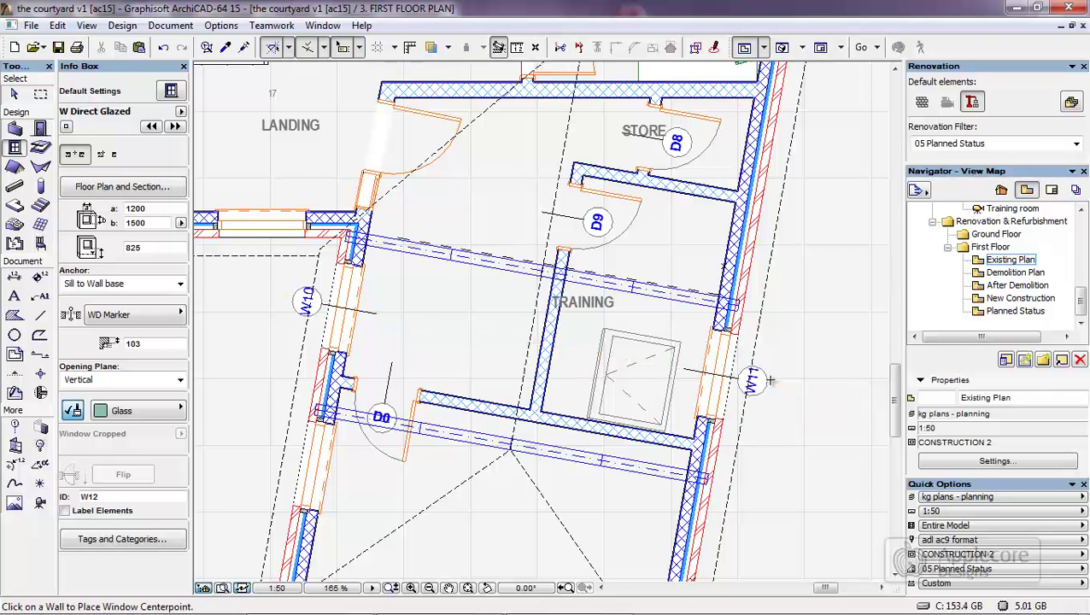
pyautogui.moveTo(774, 398); pyautogui.dragTo(769, 184, button='middle')
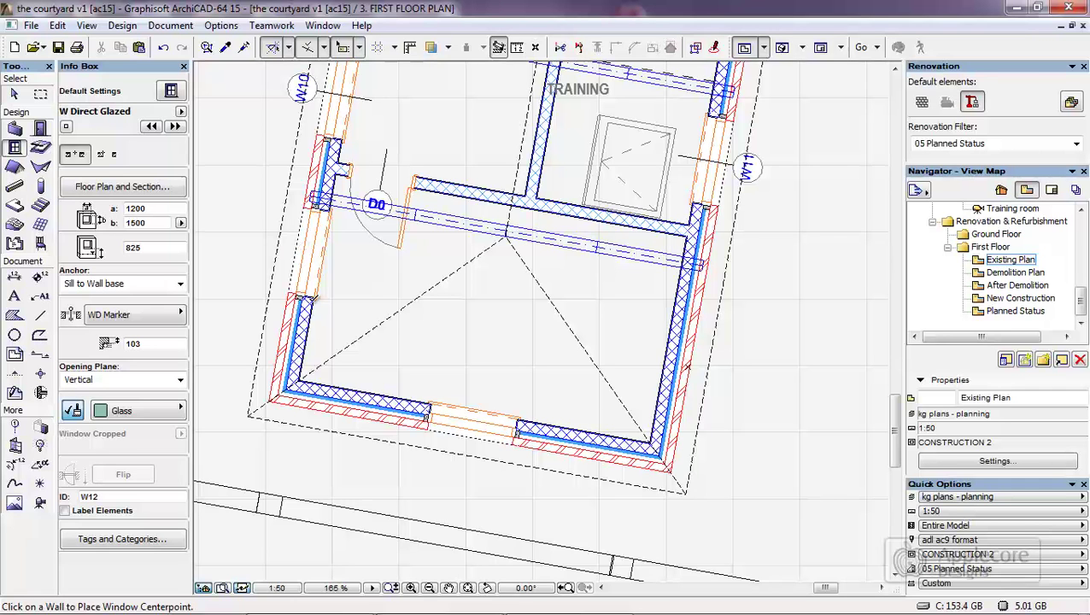
# Place window W12 in the lower room's right wall at a guide parallel to the bottom wall.
pyautogui.click(304, 347)
pyautogui.click(669, 315)
pyautogui.click(672, 316)
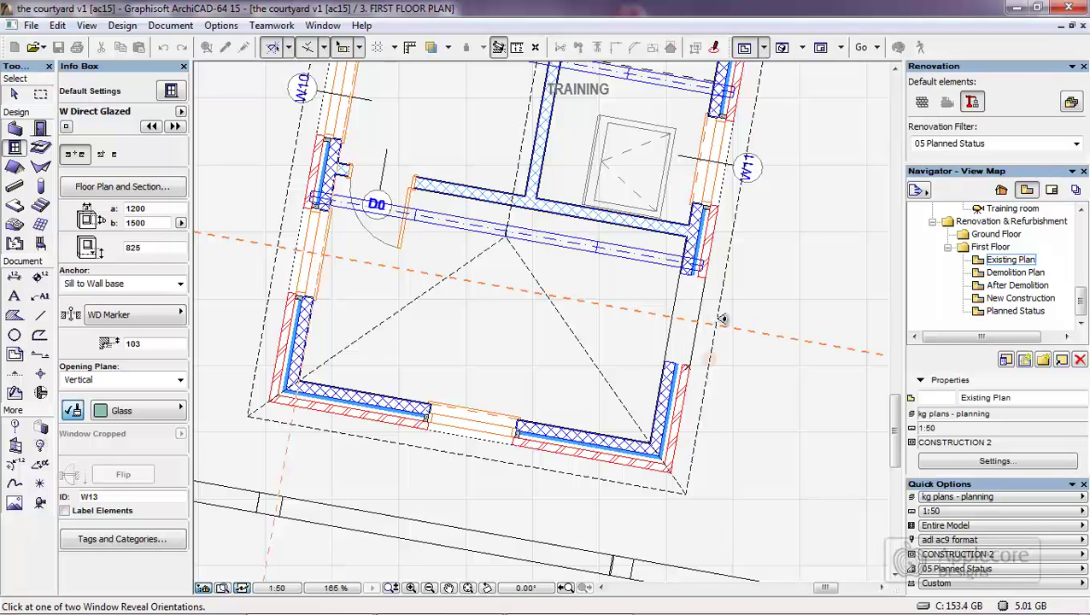
pyautogui.click(718, 321)
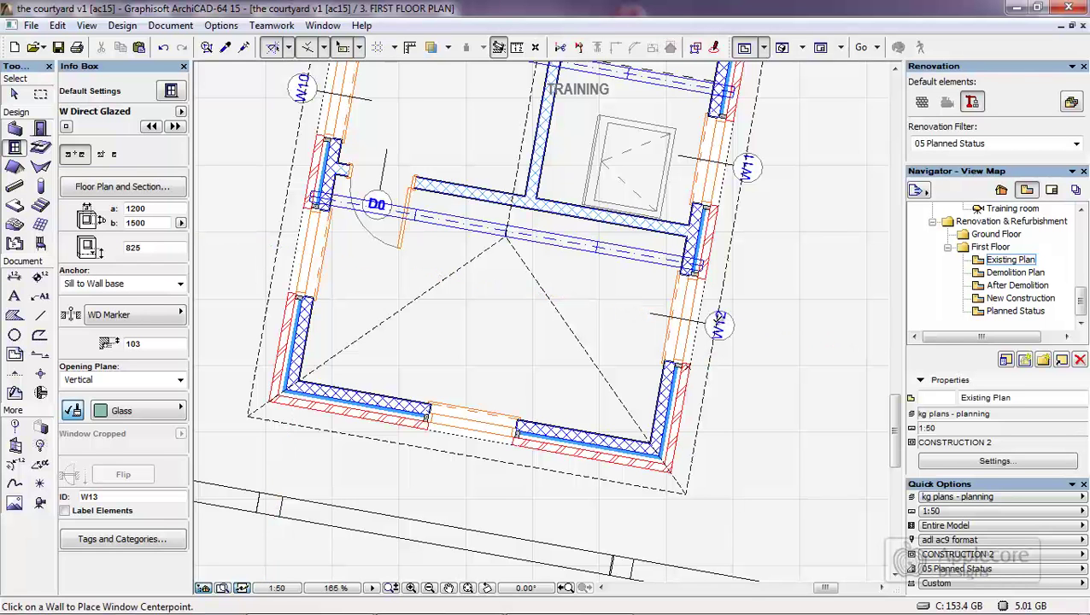
pyautogui.press('Escape')
pyautogui.scroll(-3, 724, 476)
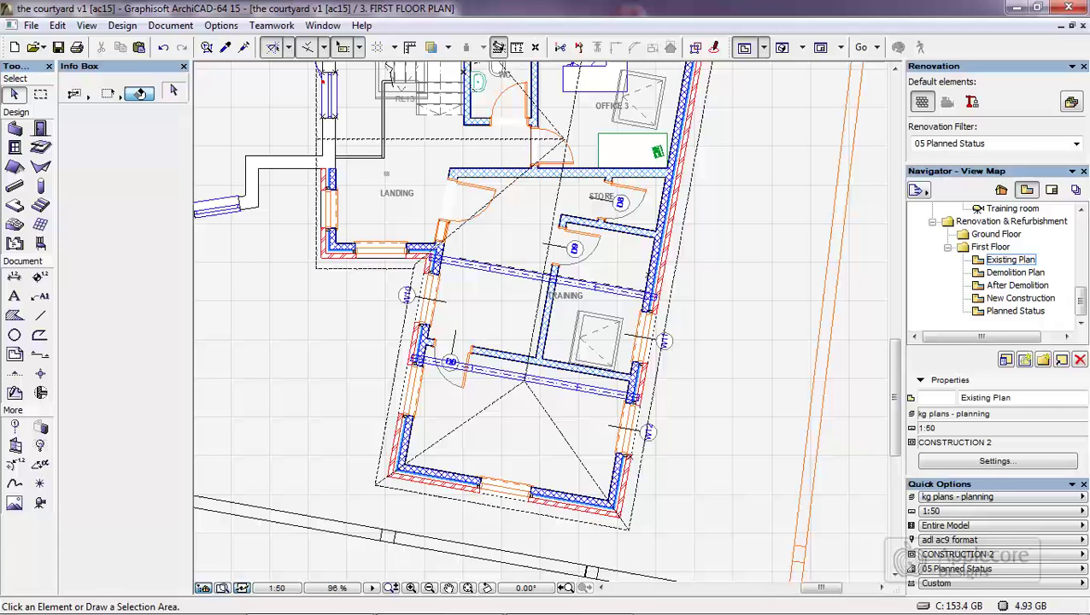
pyautogui.click(952, 144)
pyautogui.click(944, 158)
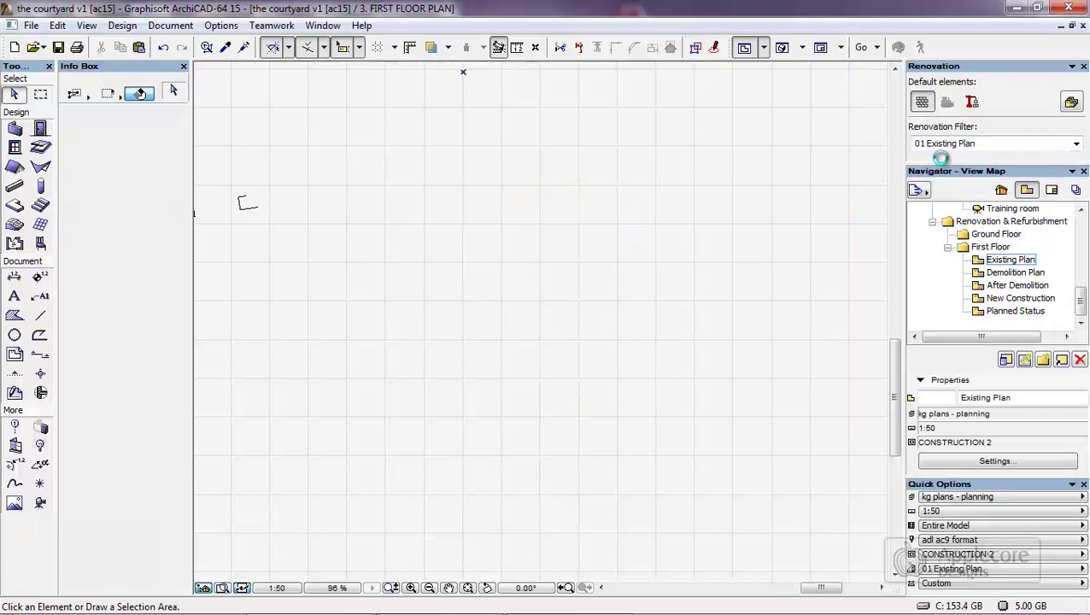
pyautogui.click(967, 144)
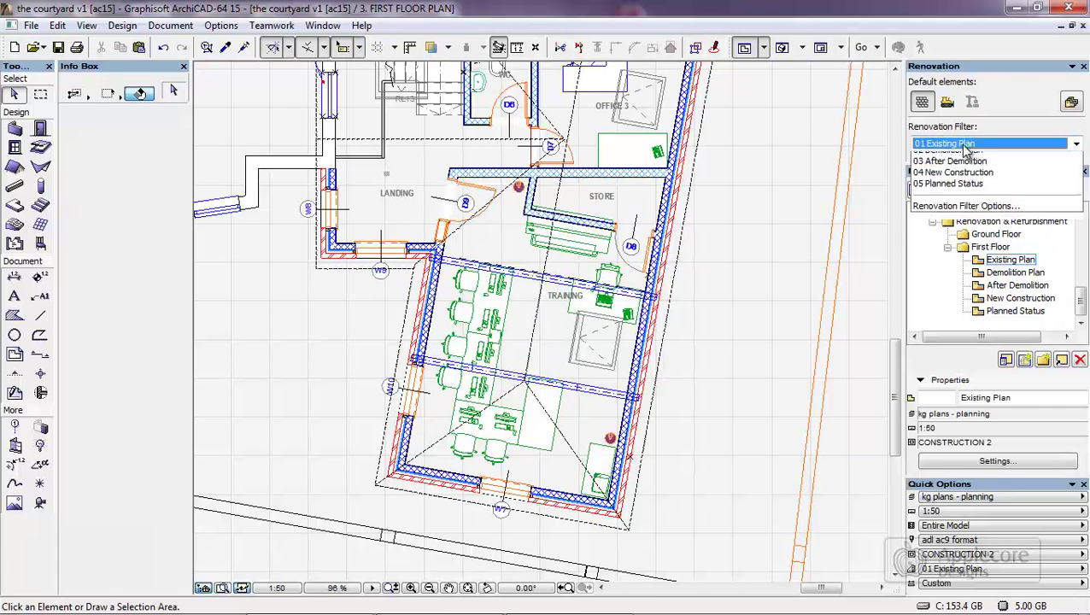
pyautogui.click(939, 201)
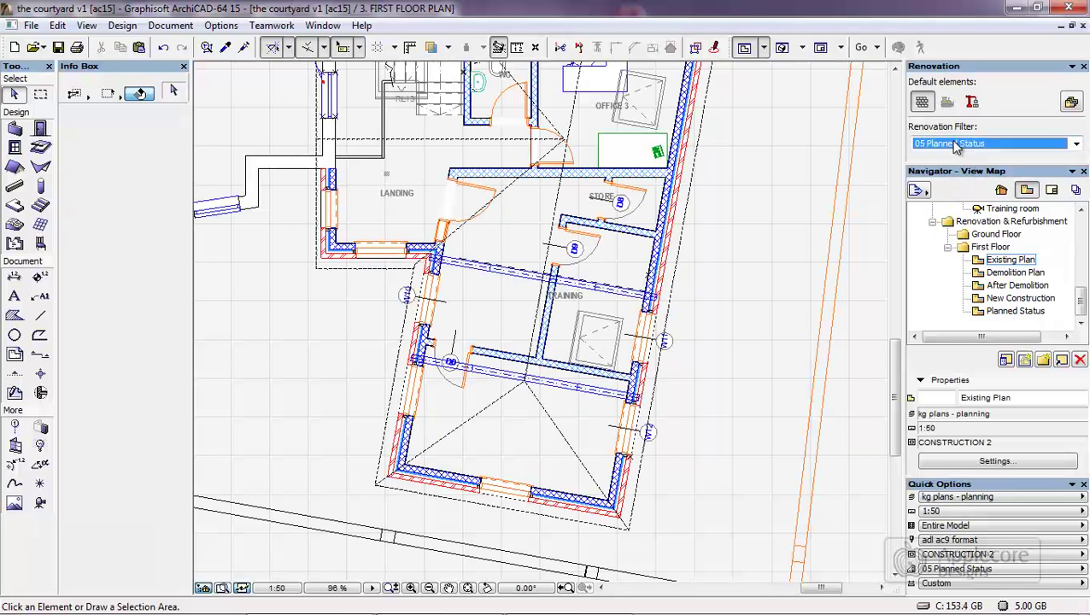
pyautogui.click(955, 143)
pyautogui.click(947, 169)
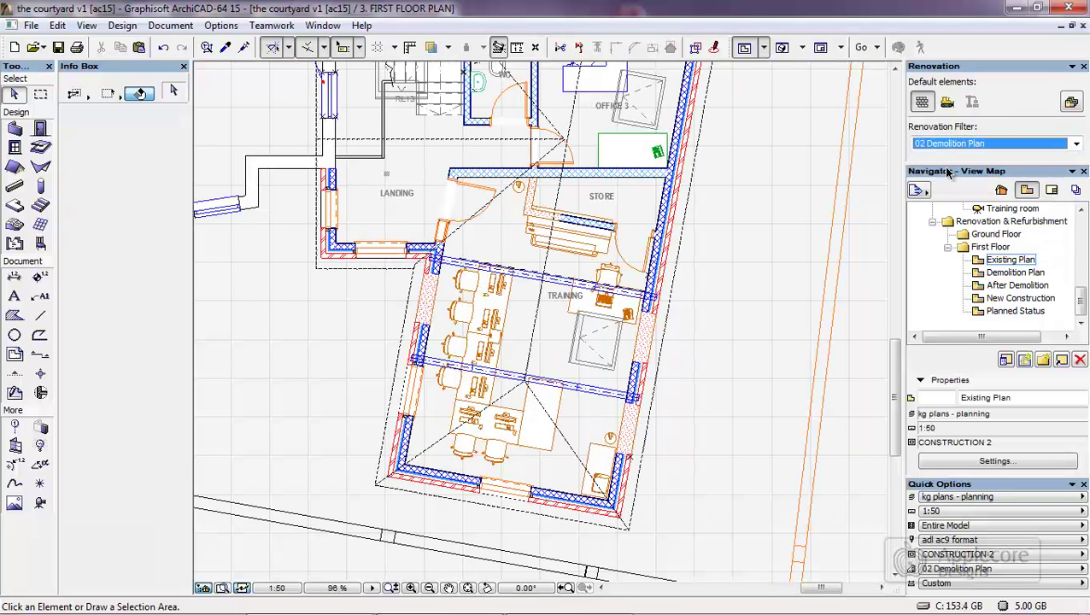
pyautogui.click(962, 143)
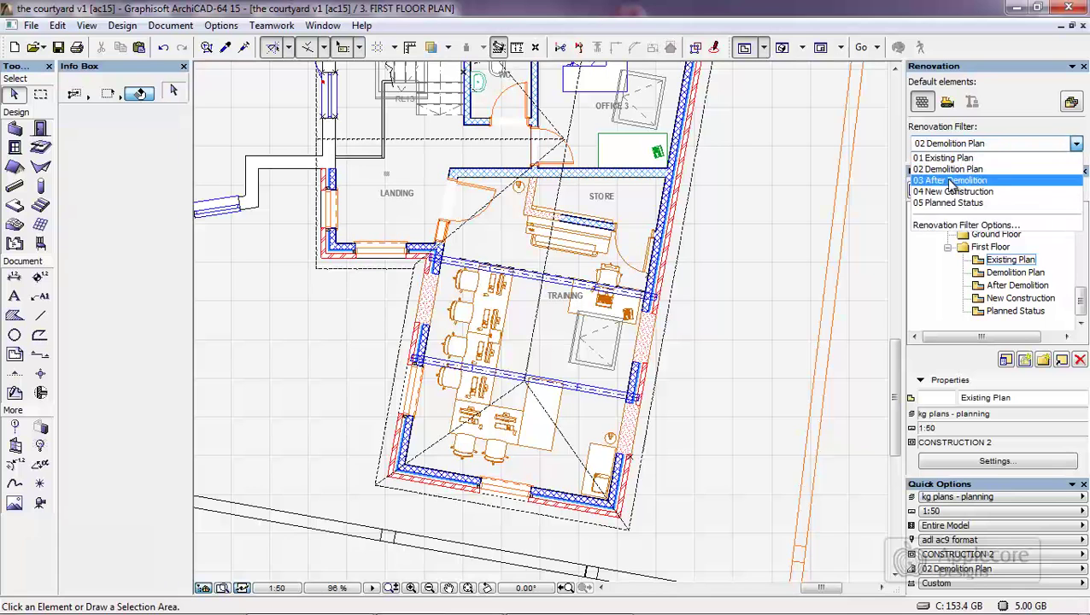
pyautogui.click(949, 180)
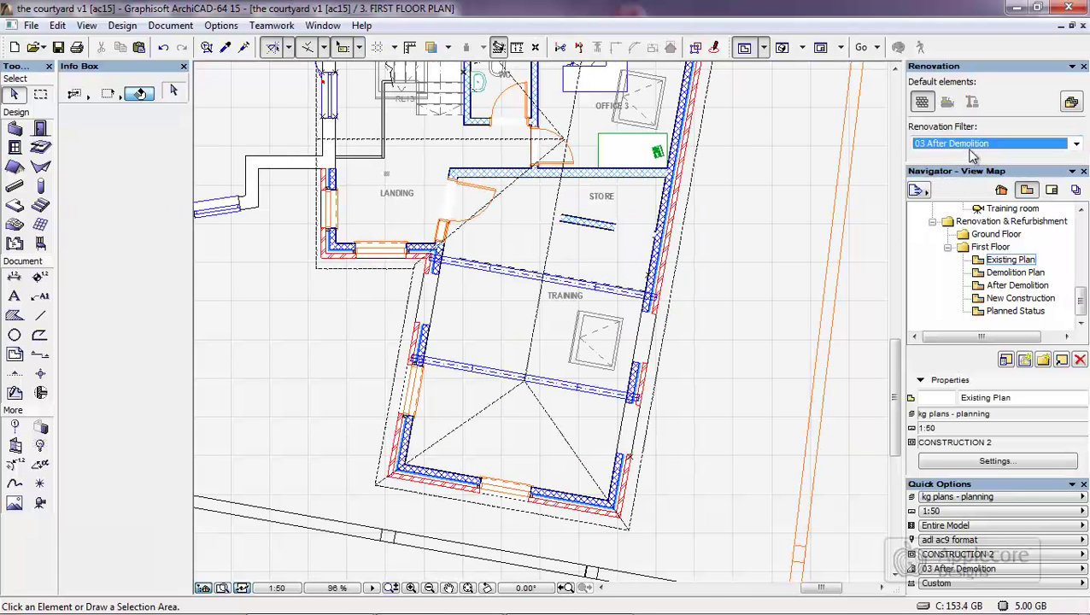
pyautogui.click(971, 147)
pyautogui.click(947, 193)
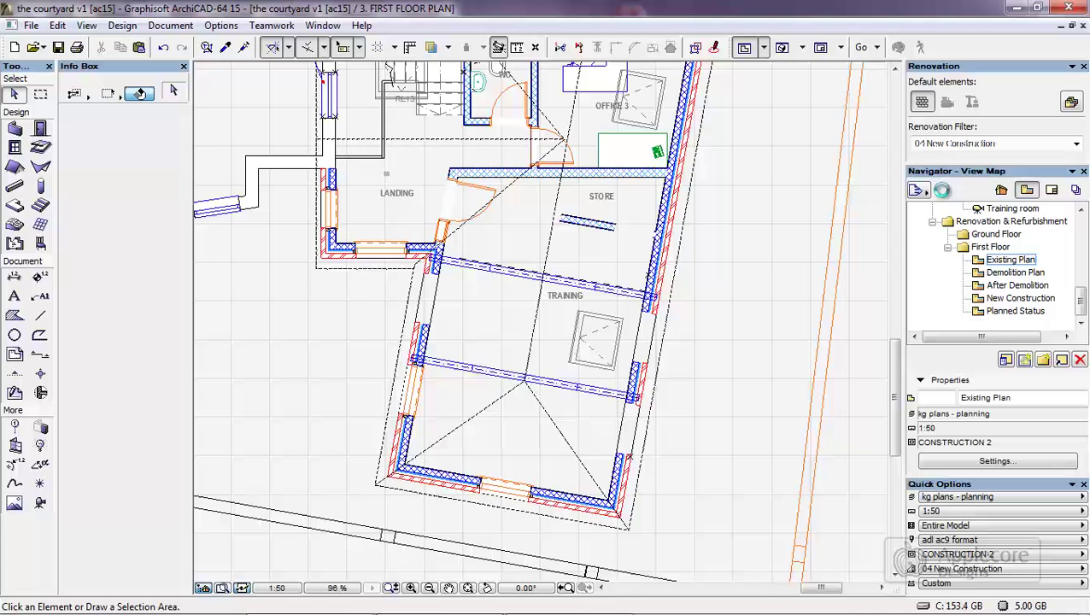
pyautogui.click(956, 146)
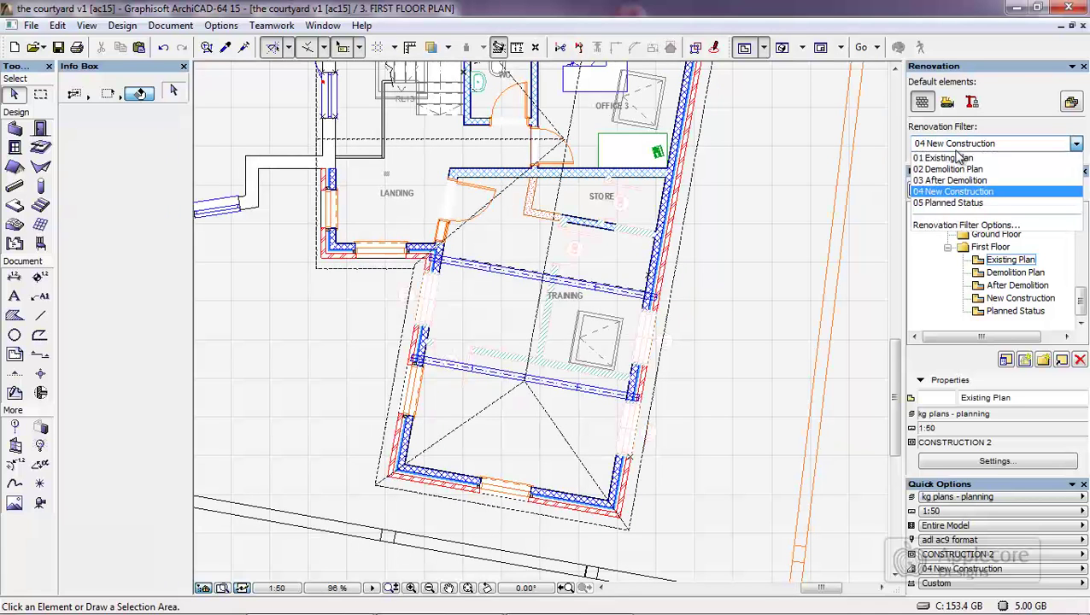
pyautogui.click(955, 202)
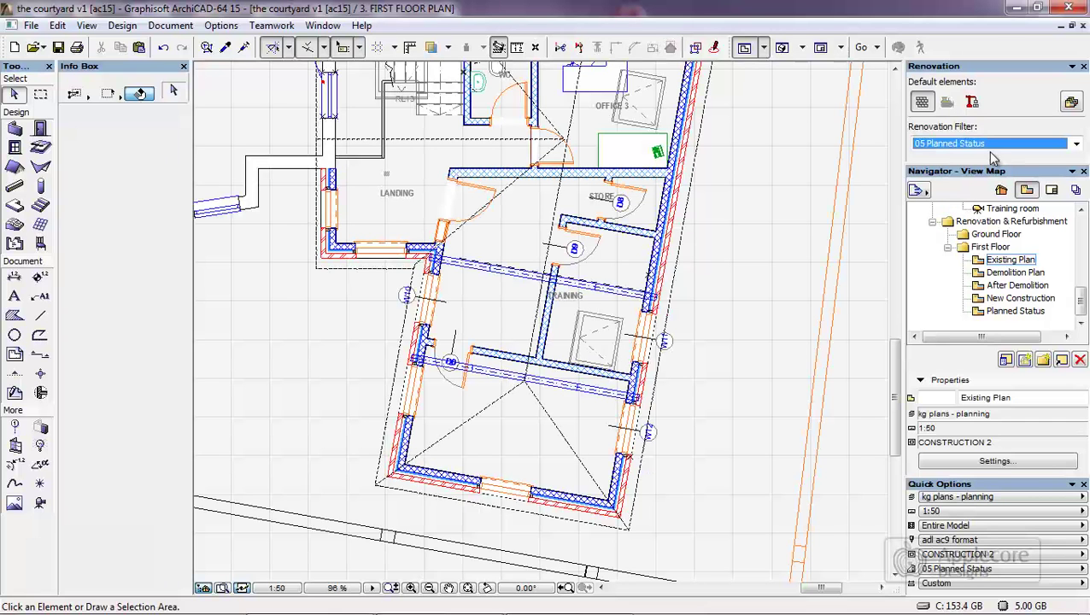
# Set the Elements to be Demolished override style's line, marker and text colour to magenta pen 9.
pyautogui.click(170, 26)
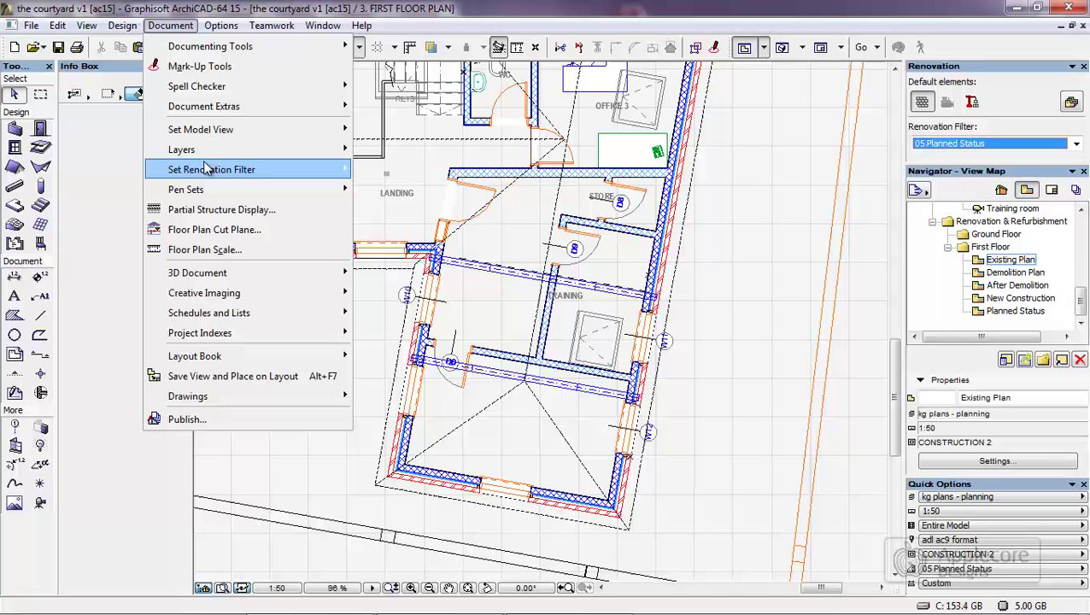
pyautogui.moveTo(256, 169)
pyautogui.click(393, 171)
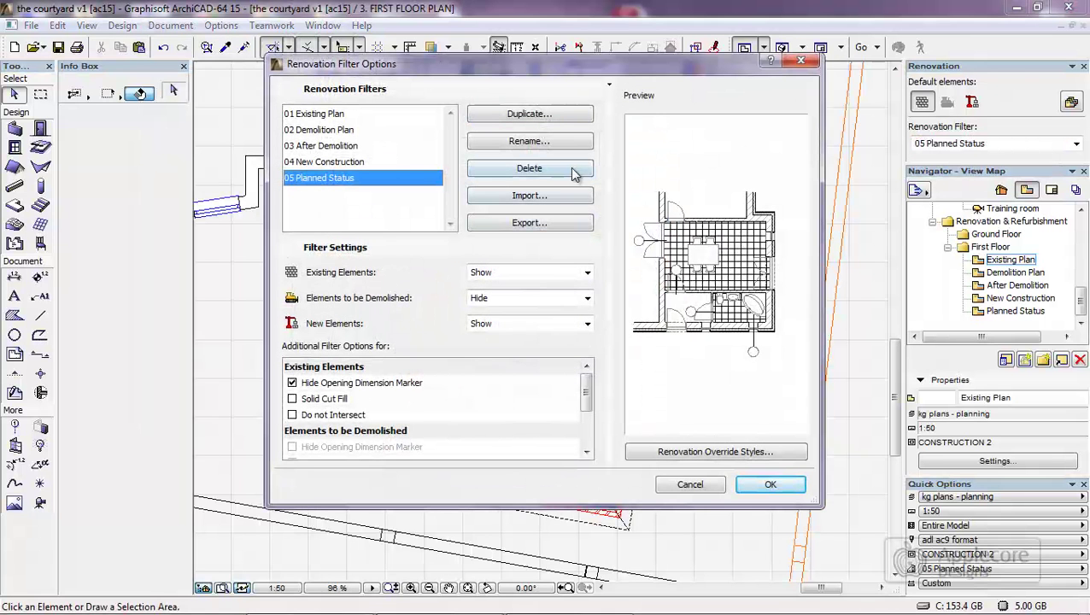
pyautogui.click(683, 453)
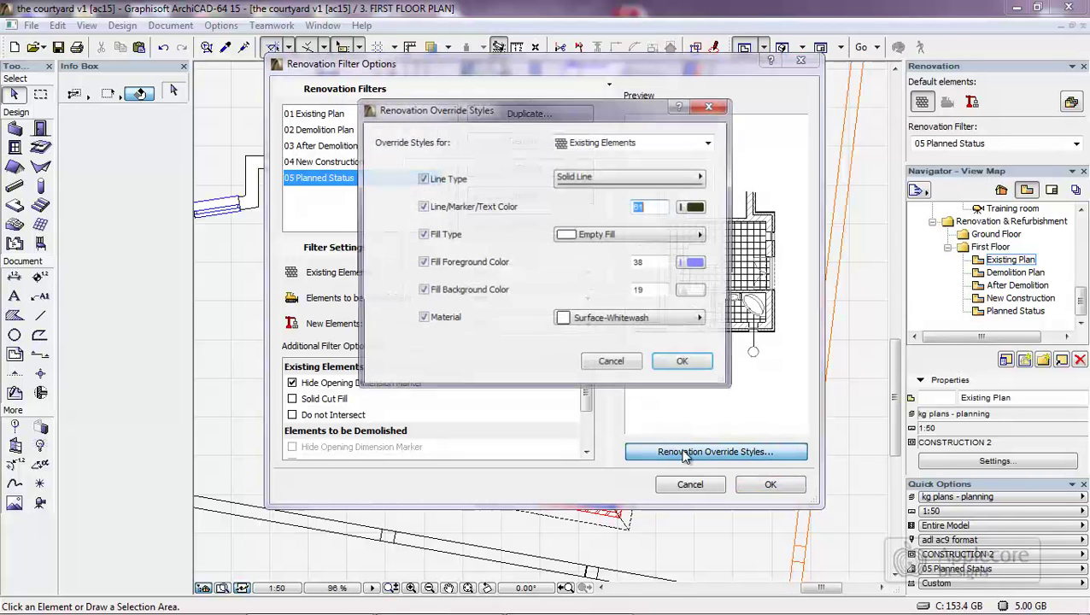
pyautogui.click(633, 144)
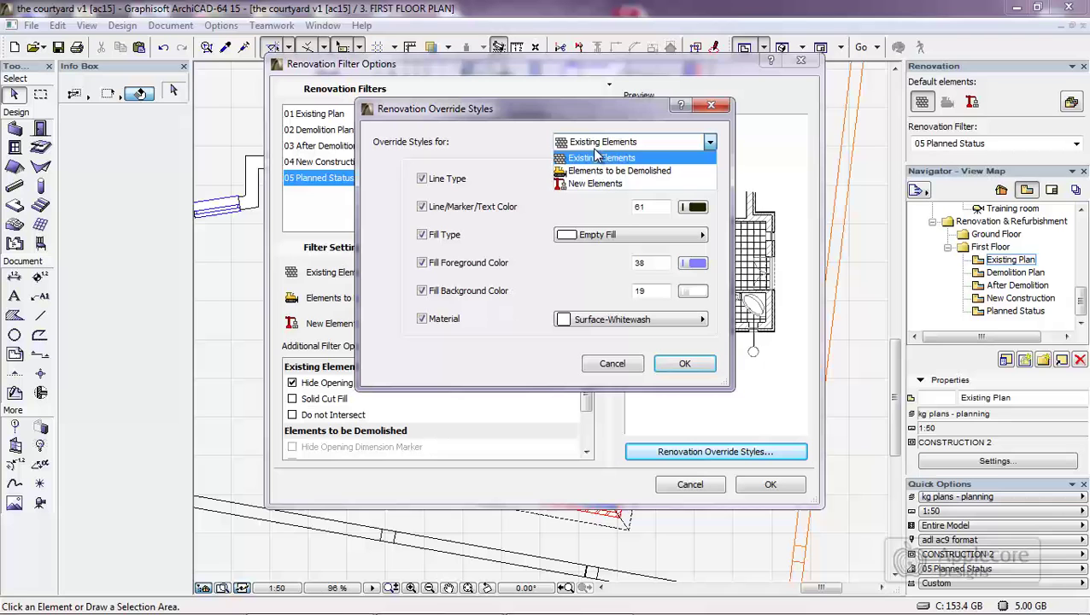
pyautogui.click(608, 171)
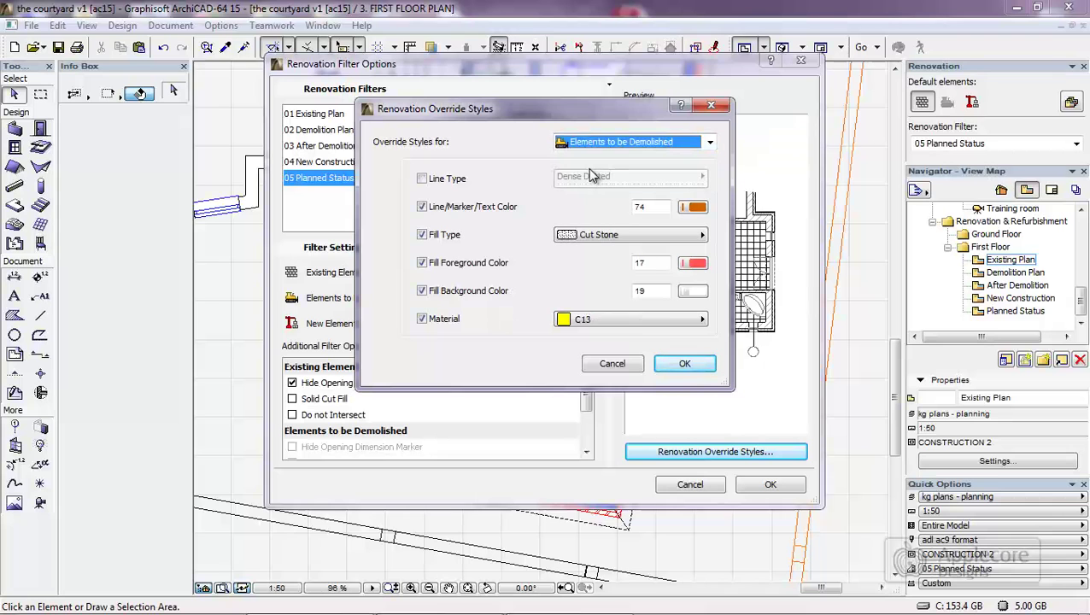
pyautogui.click(694, 207)
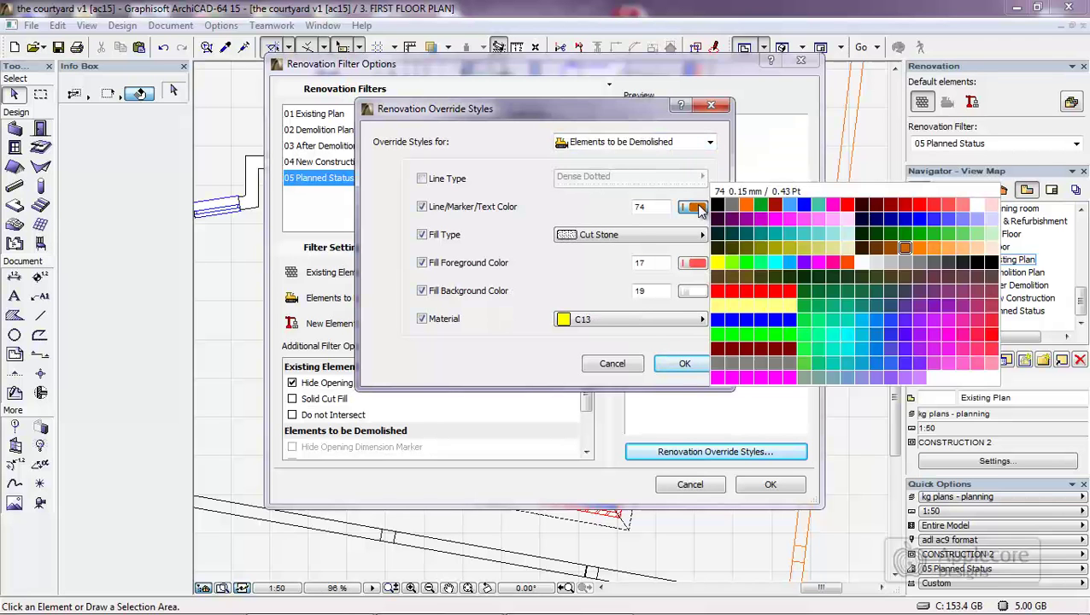
pyautogui.click(832, 207)
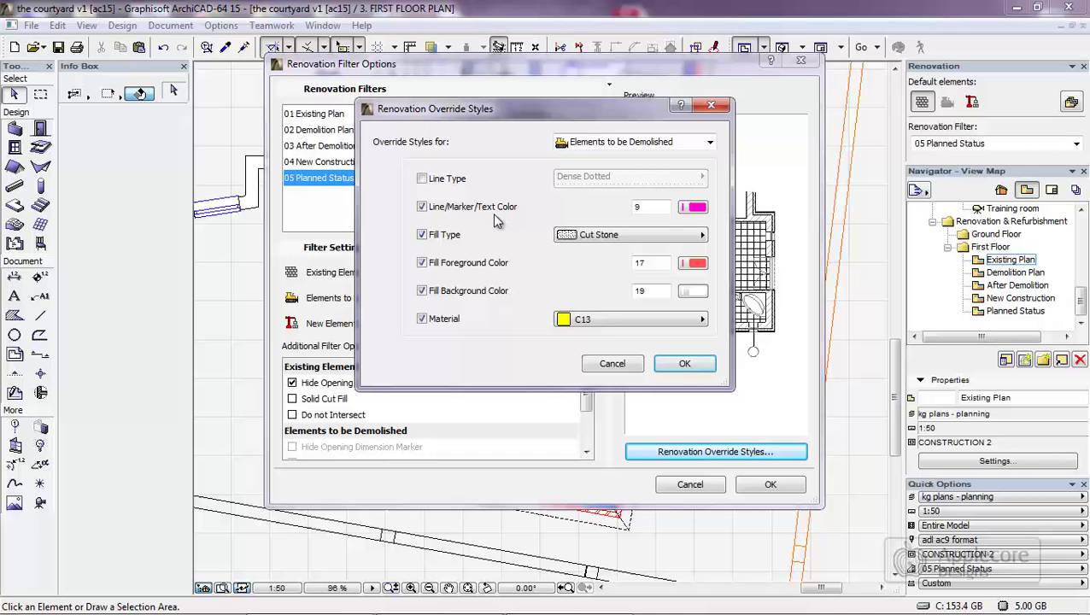
pyautogui.click(684, 363)
# Apply the 02 Demolition Plan filter and centre the training room to inspect the magenta items.
pyautogui.click(770, 485)
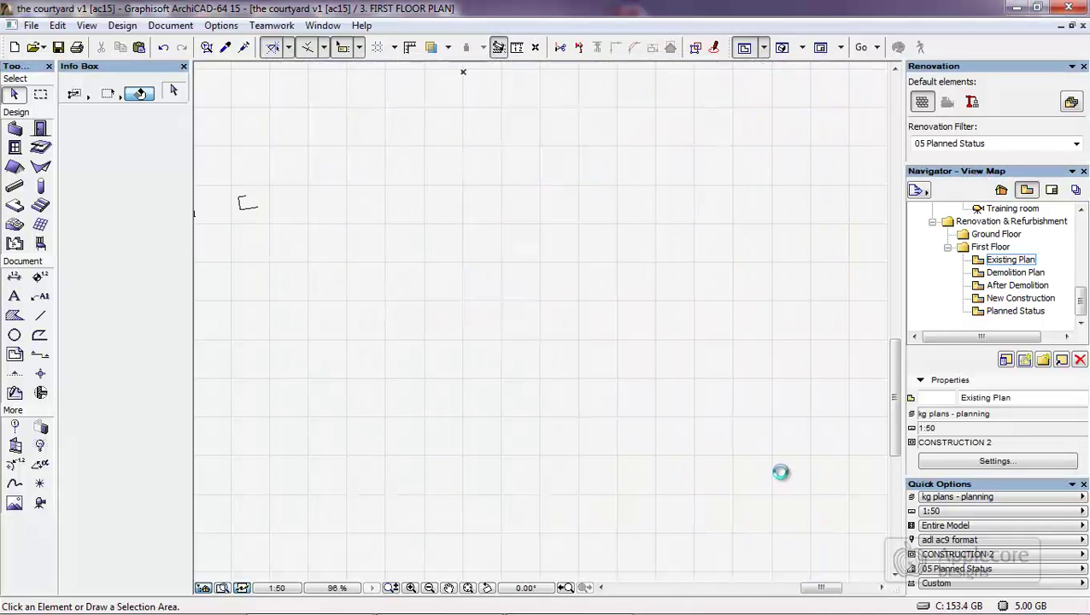
pyautogui.click(969, 144)
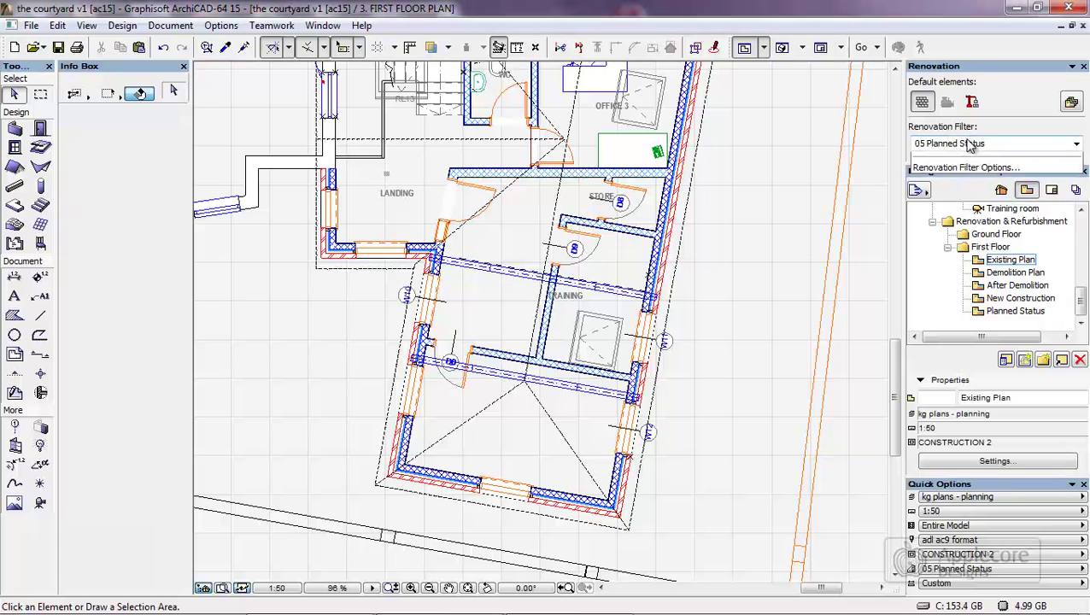
pyautogui.click(955, 169)
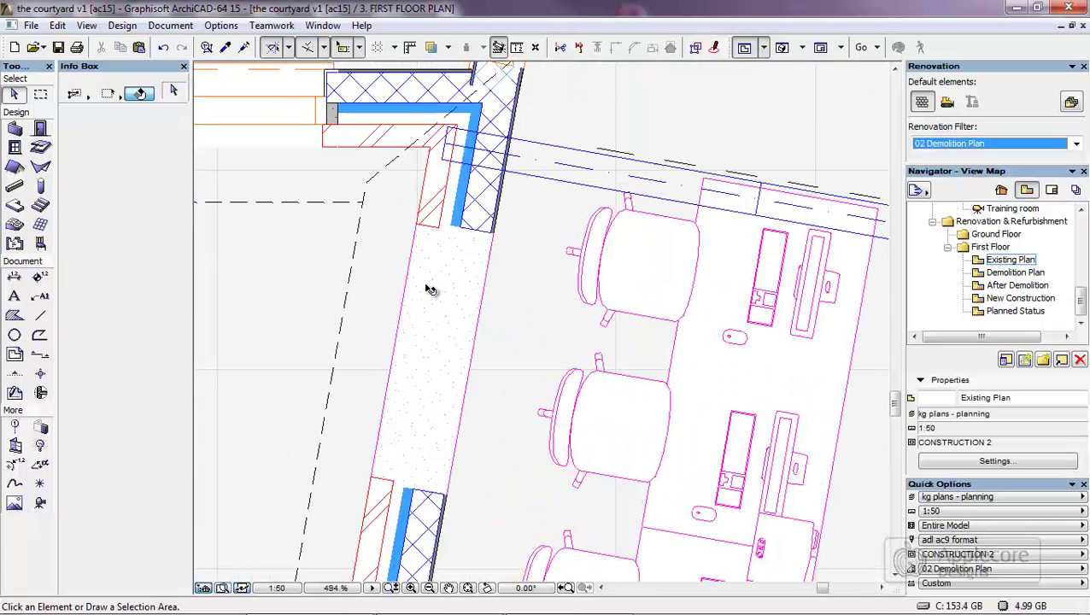
pyautogui.scroll(5, 430, 292)
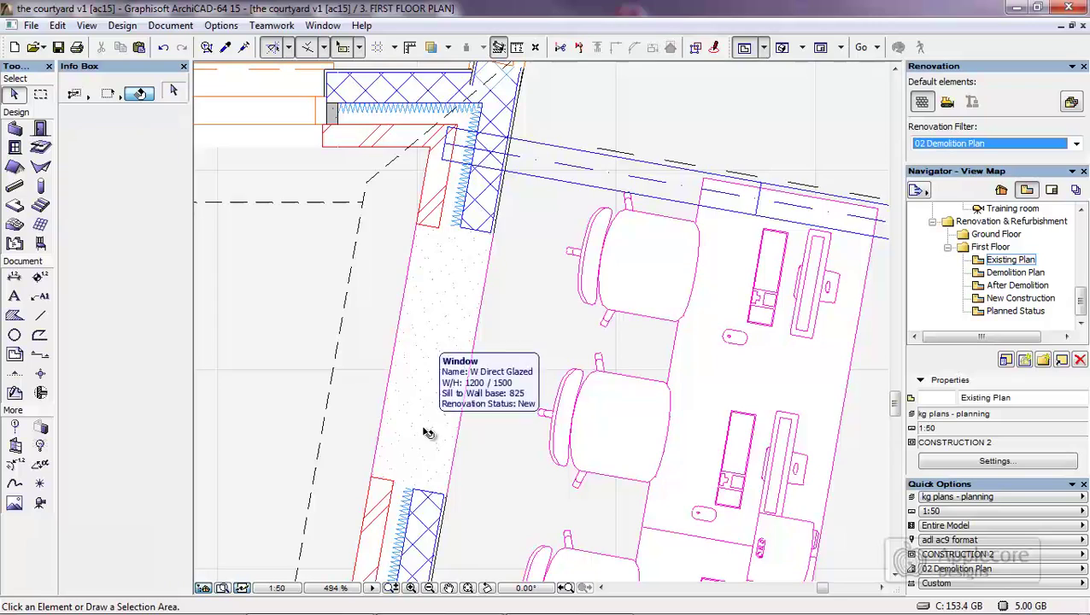
pyautogui.scroll(-4, 426, 434)
pyautogui.moveTo(458, 433); pyautogui.dragTo(382, 303, button='middle')
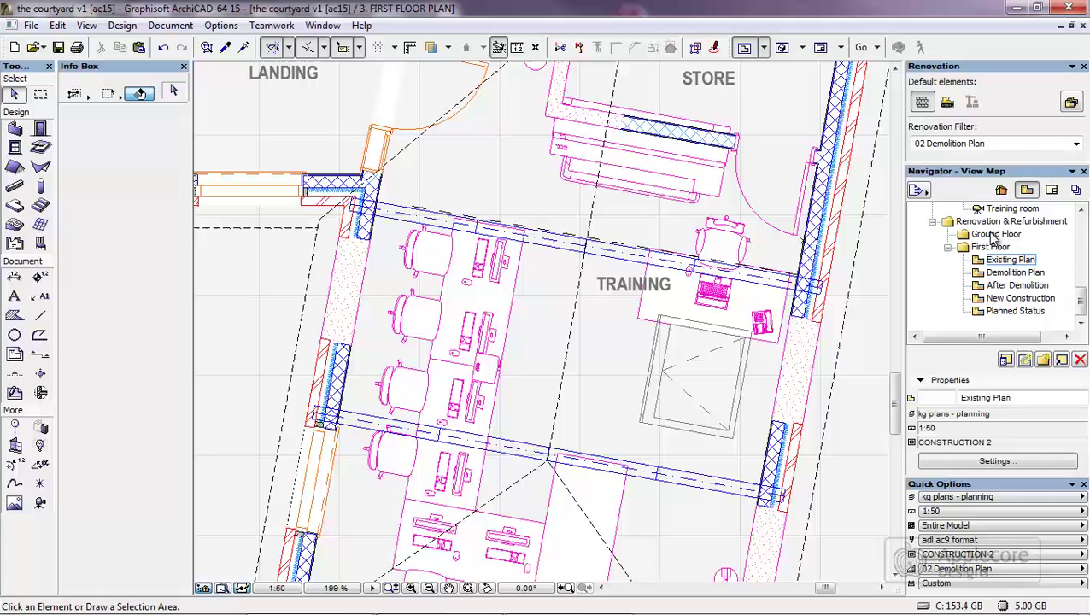
# Open each saved First Floor view in turn and check the Planned Status view's settings without changes.
pyautogui.doubleClick(989, 262)
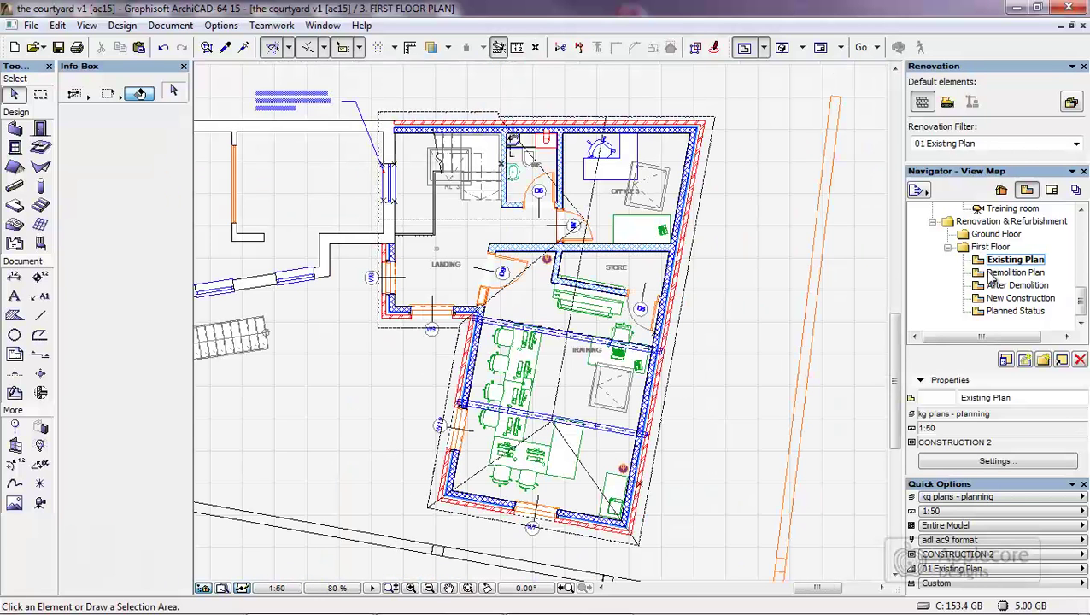
pyautogui.doubleClick(991, 272)
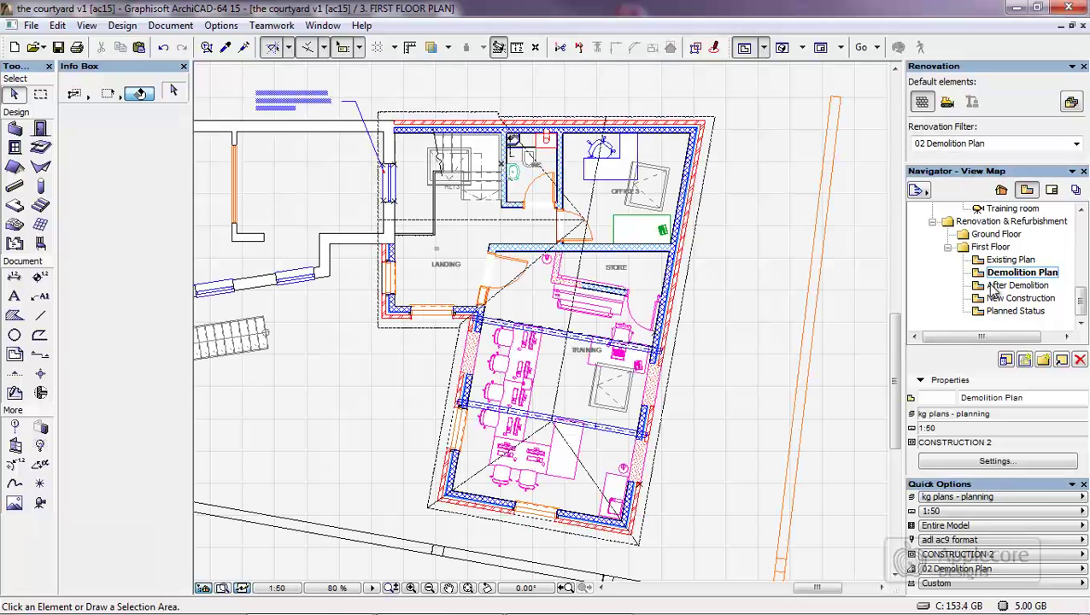
pyautogui.click(994, 287)
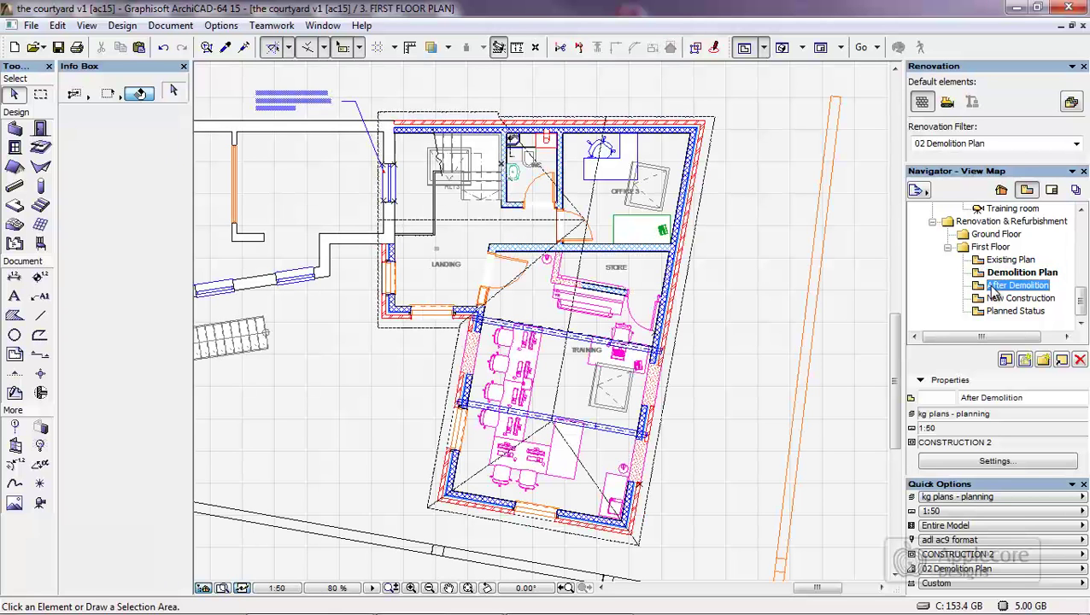
pyautogui.doubleClick(993, 289)
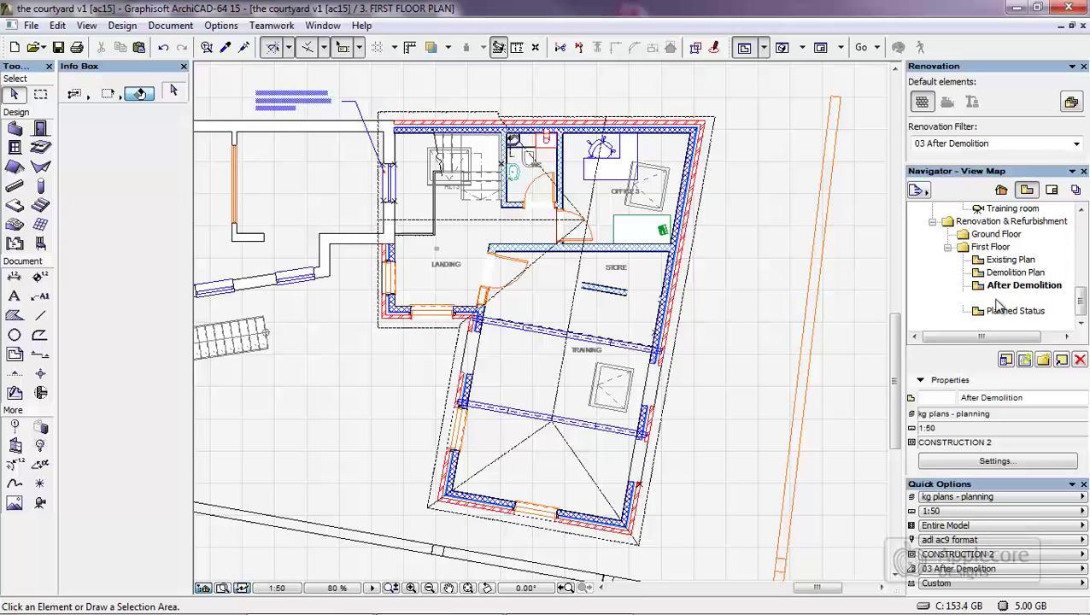
pyautogui.doubleClick(996, 299)
pyautogui.doubleClick(998, 312)
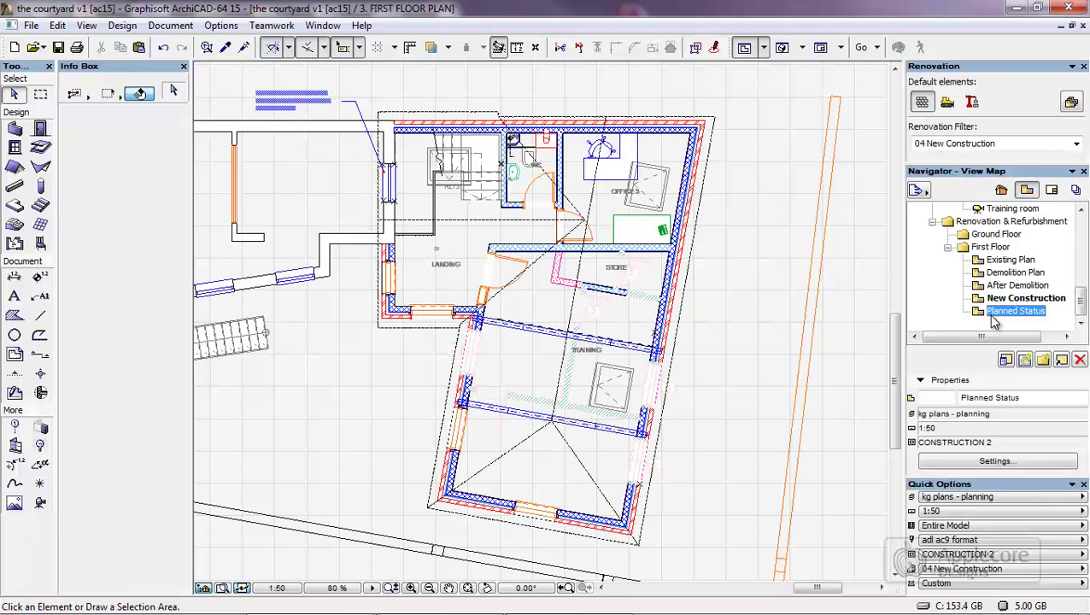
pyautogui.click(977, 465)
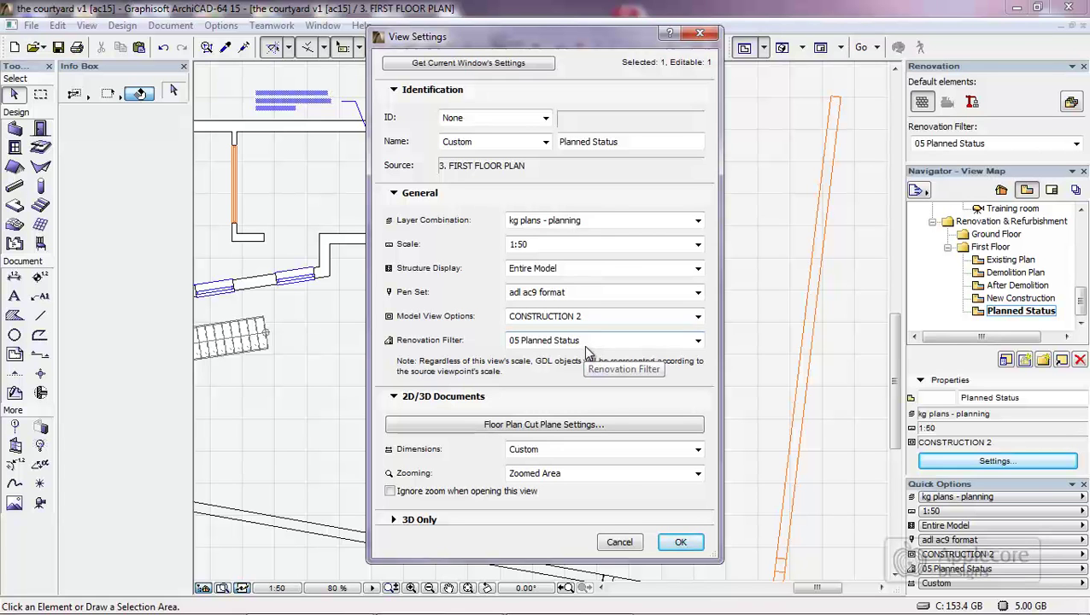
pyautogui.click(637, 542)
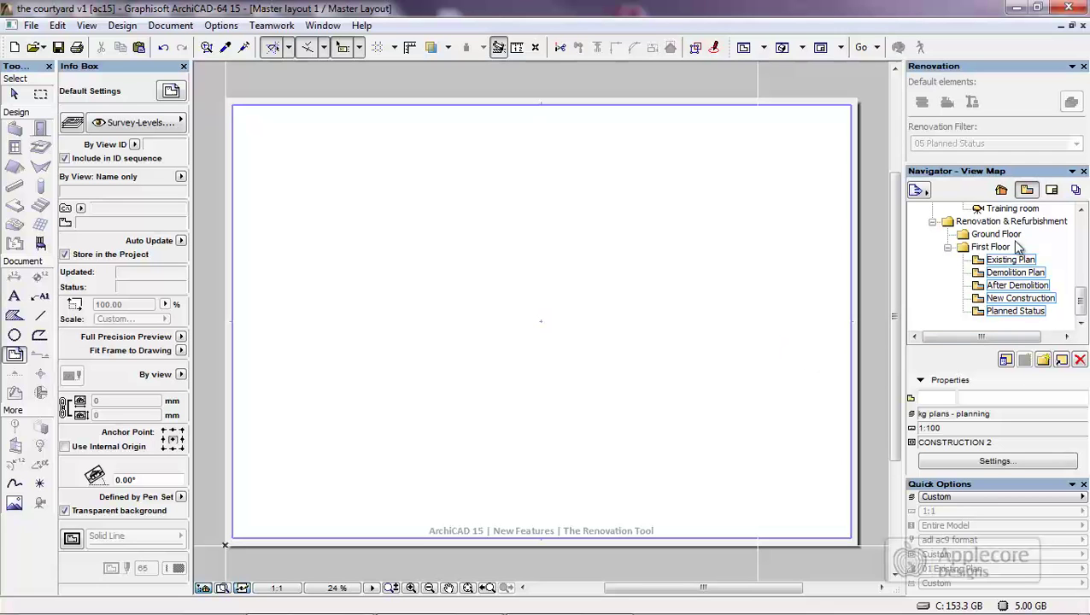
# Place the five First Floor views on Master Layout 1 as 1:100 drawings and pan across each.
pyautogui.moveTo(1005, 263); pyautogui.dragTo(356, 238)
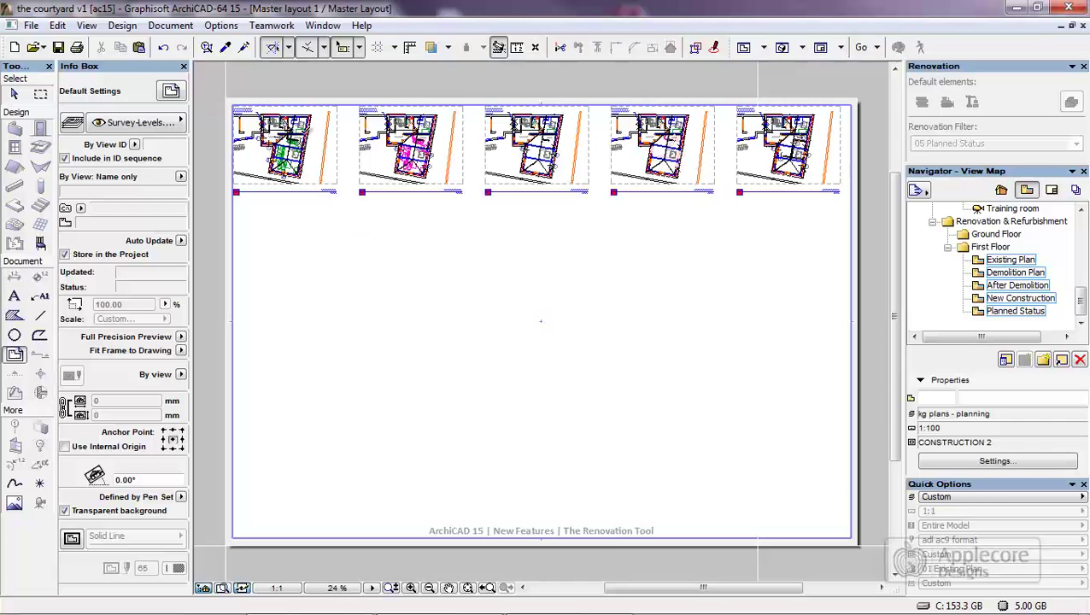
pyautogui.scroll(5, 282, 141)
pyautogui.moveTo(299, 143); pyautogui.dragTo(557, 422, button='middle')
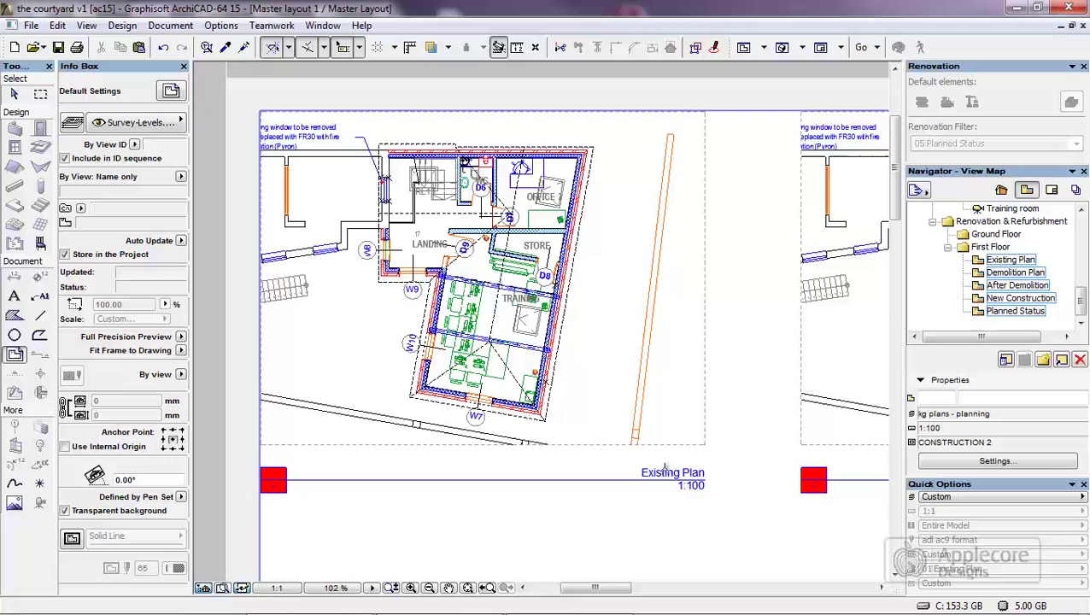
pyautogui.moveTo(772, 508); pyautogui.dragTo(301, 480, button='middle')
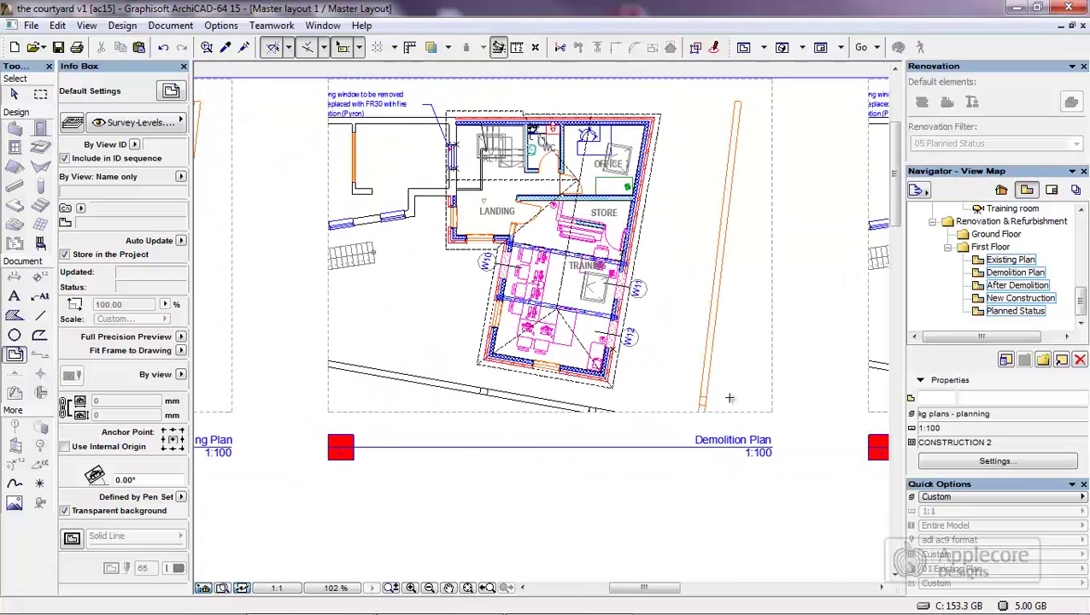
pyautogui.moveTo(733, 423); pyautogui.dragTo(261, 428, button='middle')
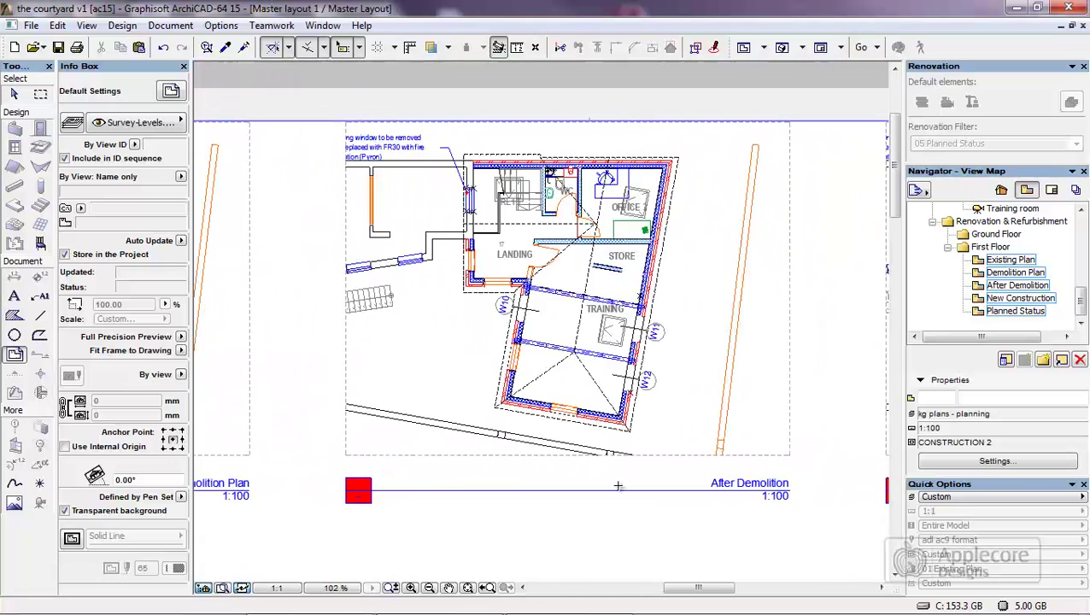
pyautogui.moveTo(783, 414)
pyautogui.mouseDown(button='middle')
pyautogui.moveTo(402, 407)
pyautogui.moveTo(302, 359)
pyautogui.mouseUp(button='middle')
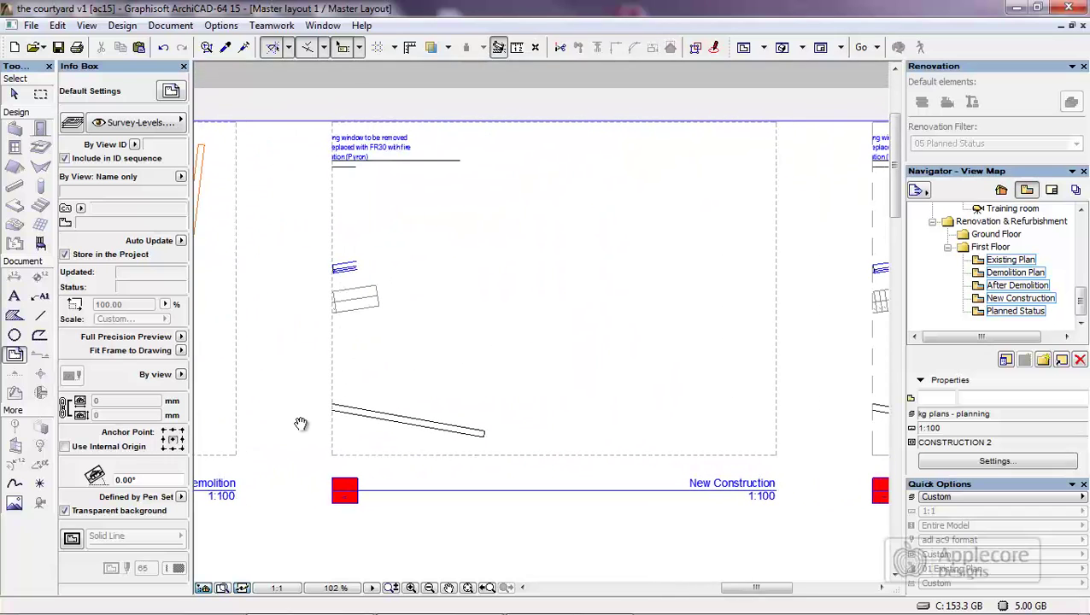
pyautogui.moveTo(833, 375); pyautogui.dragTo(301, 376, button='middle')
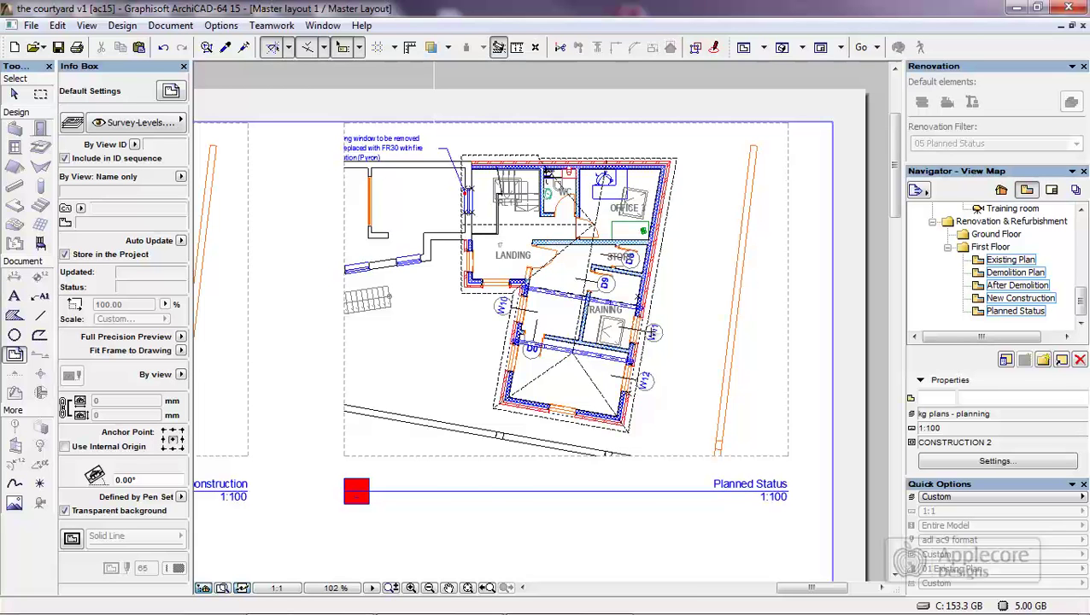
# Reopen the saved First Floor Existing Plan view with the 01 Existing Plan filter.
pyautogui.doubleClick(1010, 259)
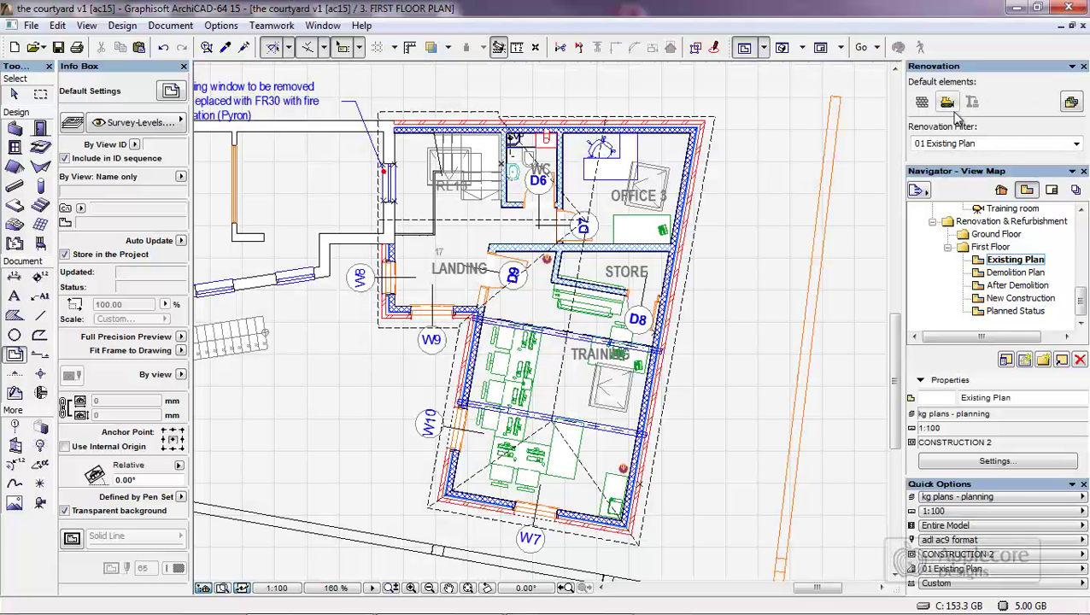